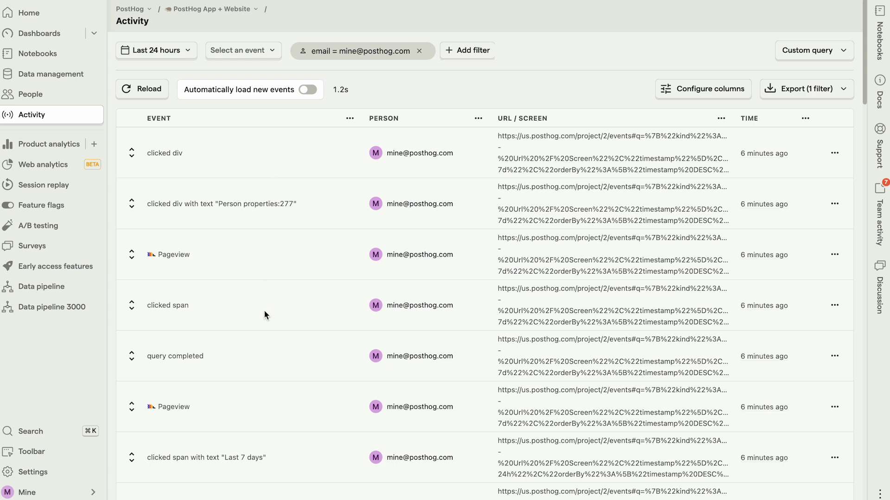
Expand a Pageview event and filter its properties by browser, then device, then geoip.
left_click(131, 255)
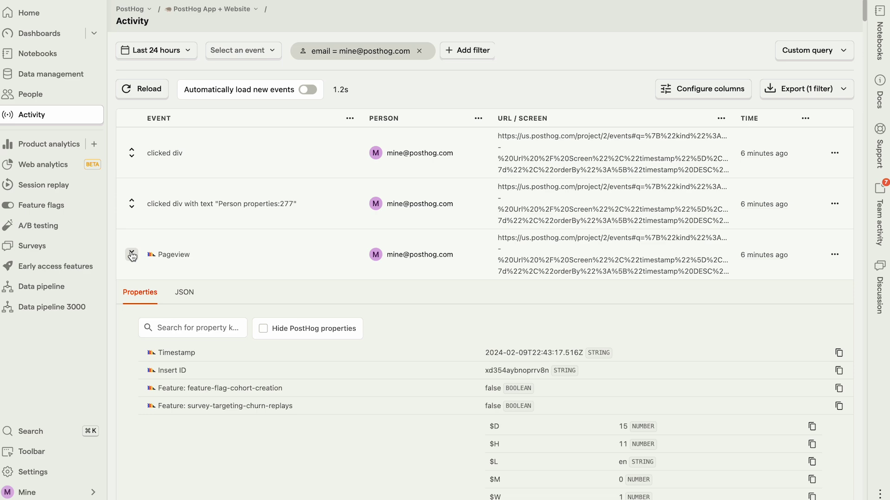
scroll(131, 256, "down", 1)
scroll(131, 251, "down", 2)
scroll(131, 251, "down", 1)
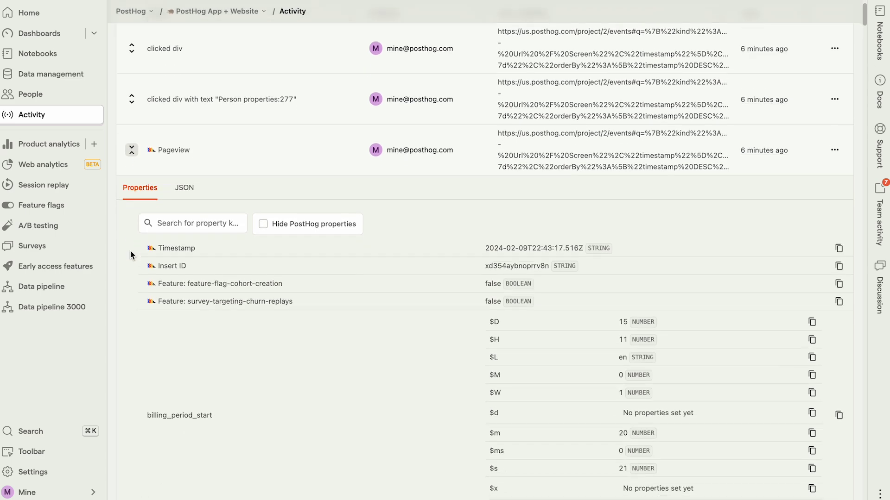
scroll(130, 250, "down", 2)
scroll(131, 251, "down", 1)
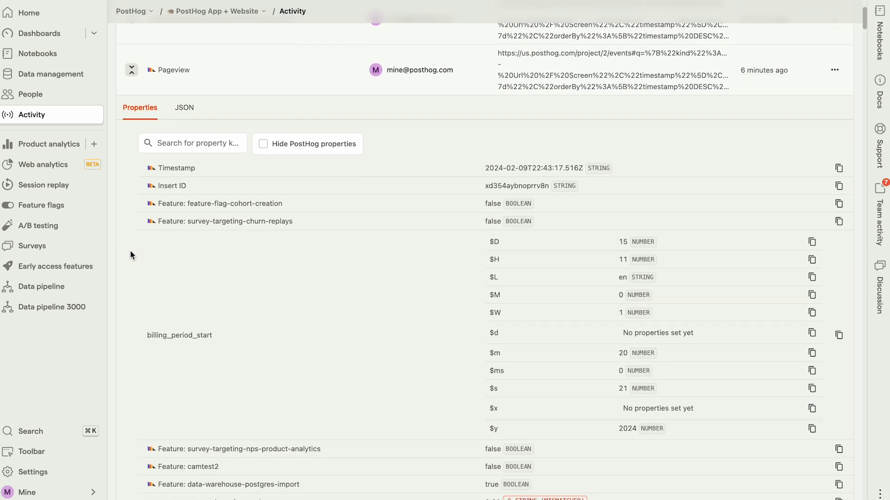
scroll(130, 249, "down", 1)
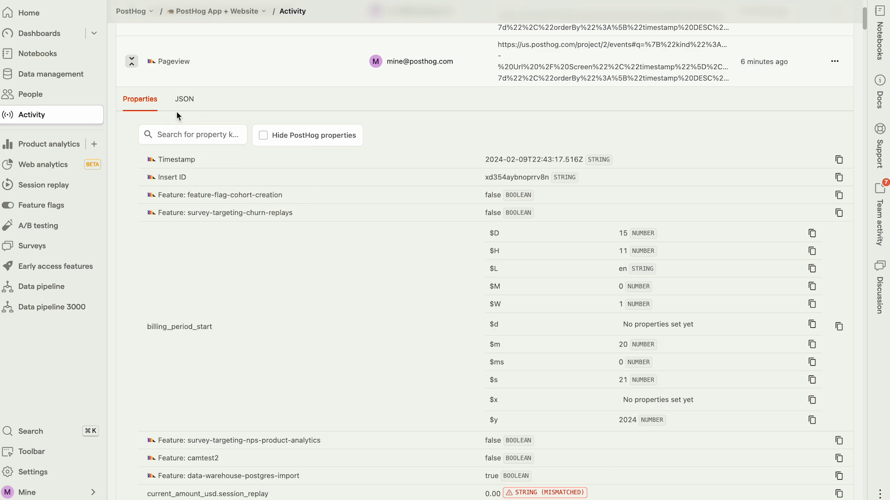
left_click(170, 134)
type("b")
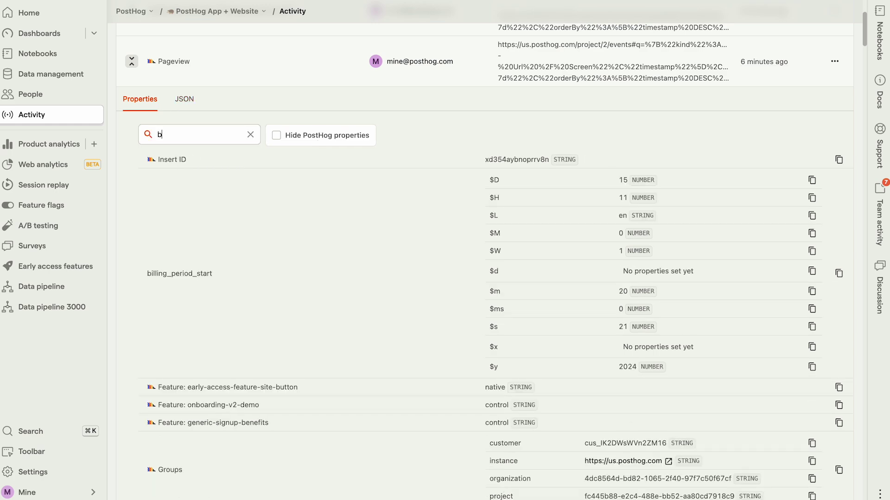
type("rowser")
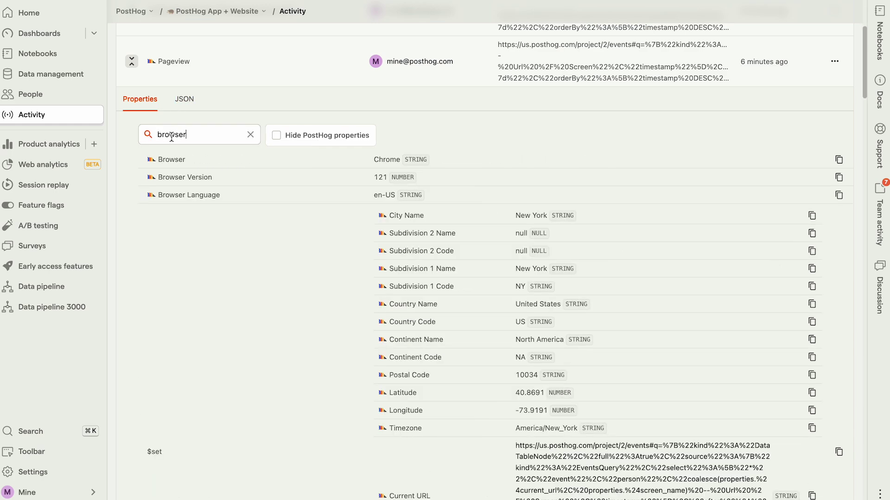
key("BackSpace")
key("BackSpace")
key("BackSpace")
key("BackSpace")
key("BackSpace")
key("BackSpace")
key("BackSpace")
type("devic")
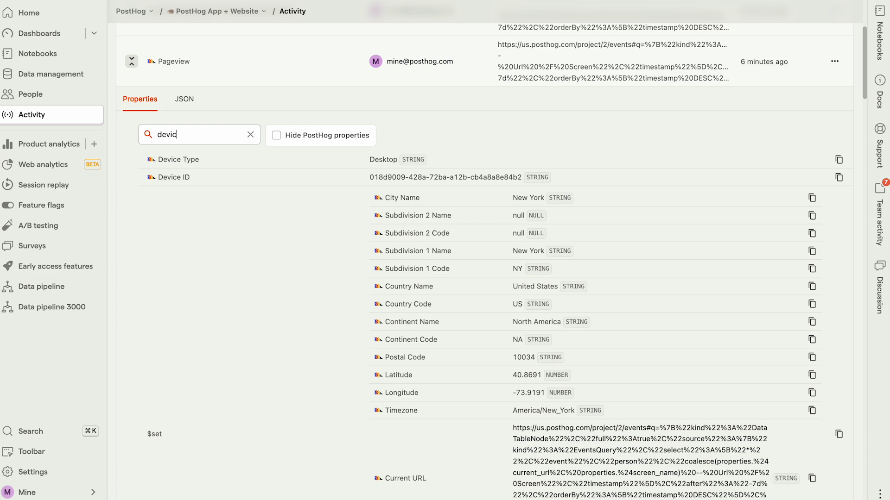
type("e")
key("BackSpace")
key("BackSpace")
key("BackSpace")
key("BackSpace")
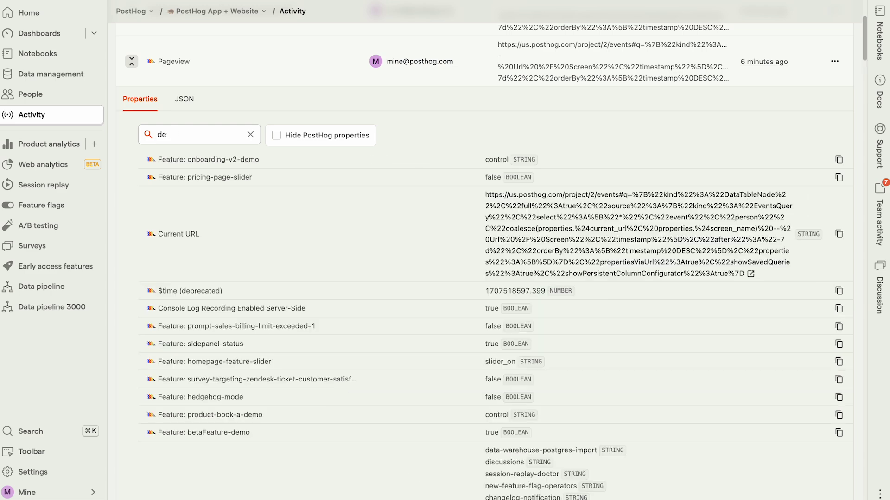
key("BackSpace")
key("BackSpace")
type("geoip")
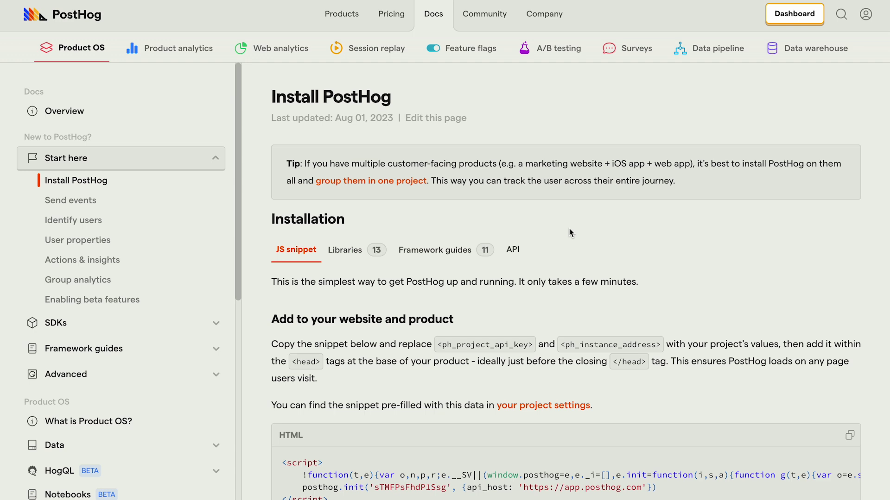
scroll(569, 228, "down", 2)
scroll(569, 228, "down", 2)
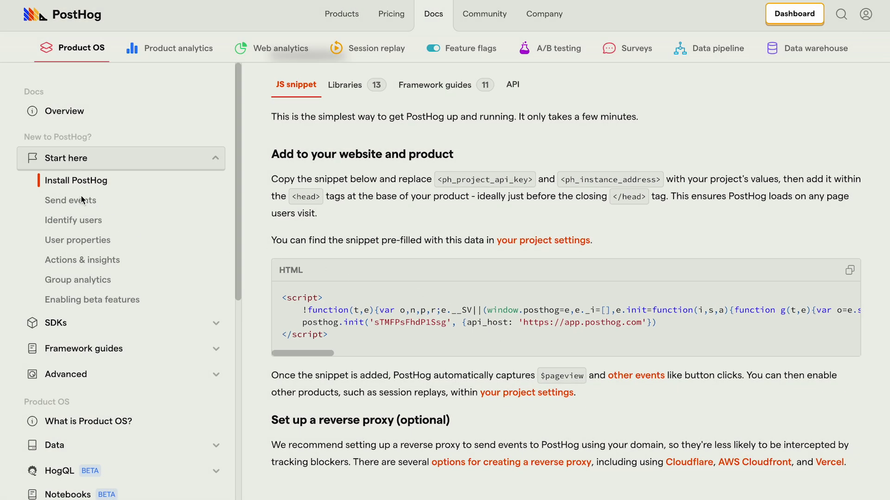
Go to the Send events docs guide and scroll to 2. Capture custom events.
left_click(71, 201)
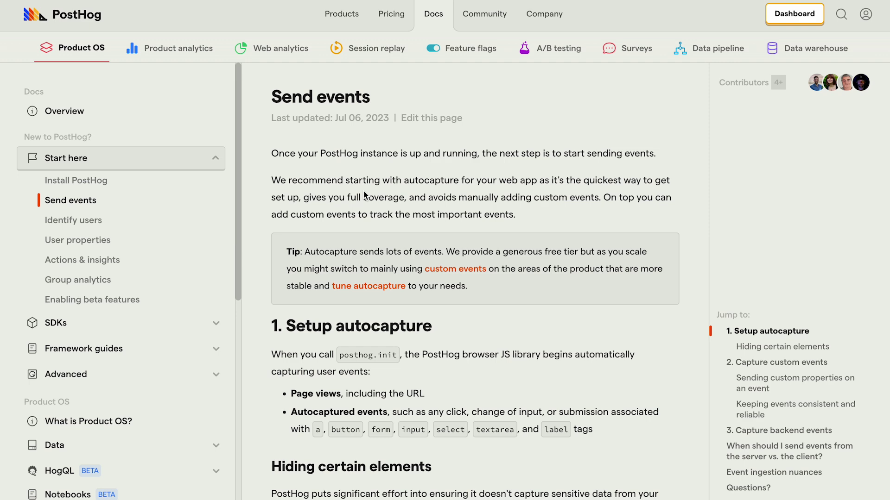
scroll(363, 193, "down", 1)
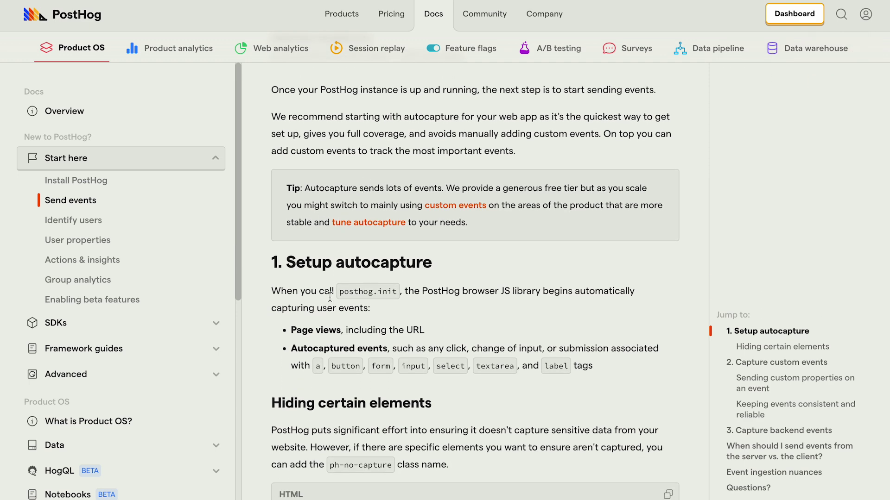
scroll(364, 350, "down", 1)
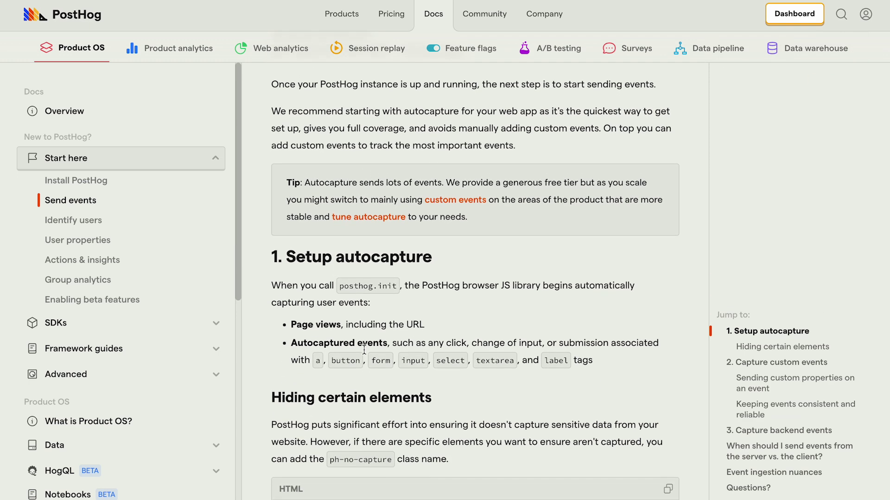
scroll(364, 350, "down", 1)
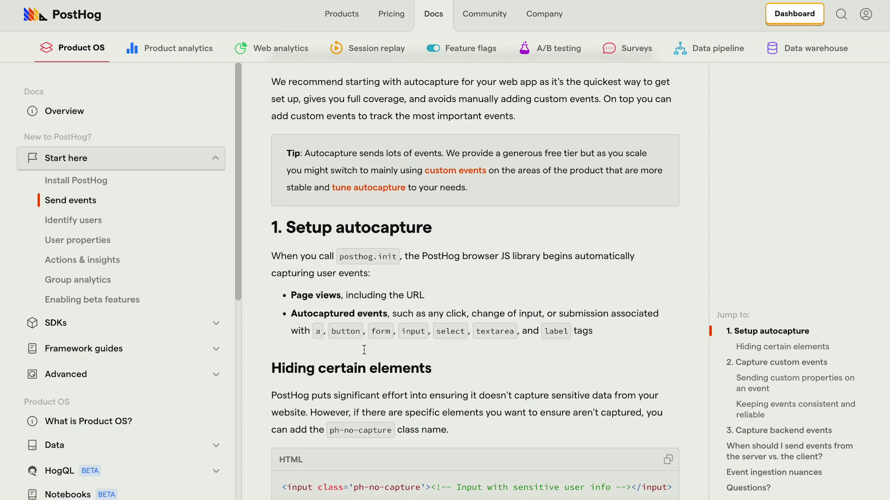
scroll(364, 354, "down", 4)
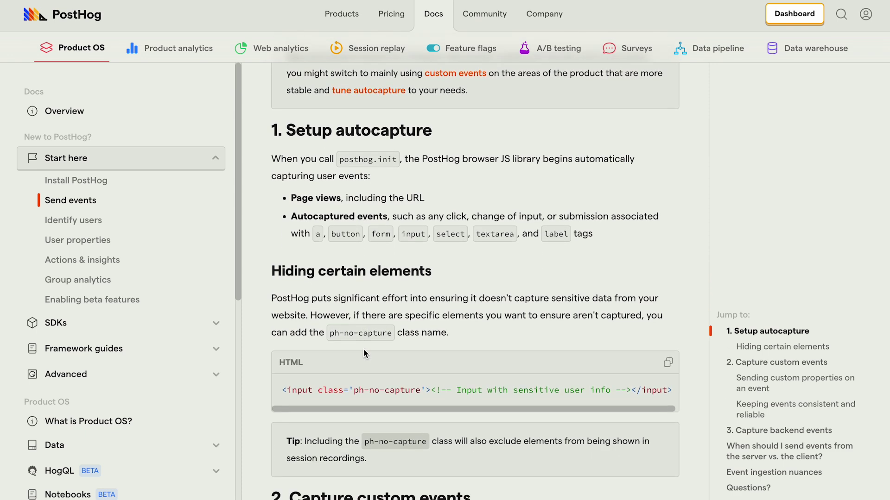
scroll(364, 354, "down", 1)
scroll(364, 353, "down", 1)
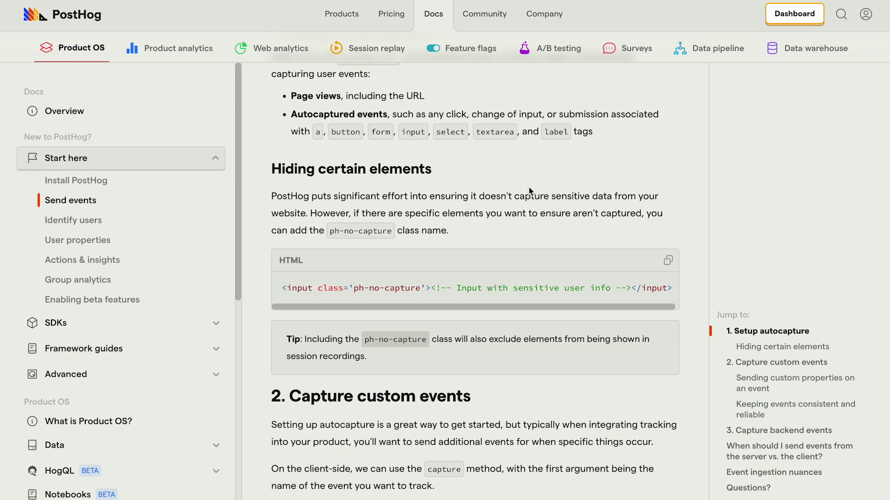
scroll(530, 189, "down", 3)
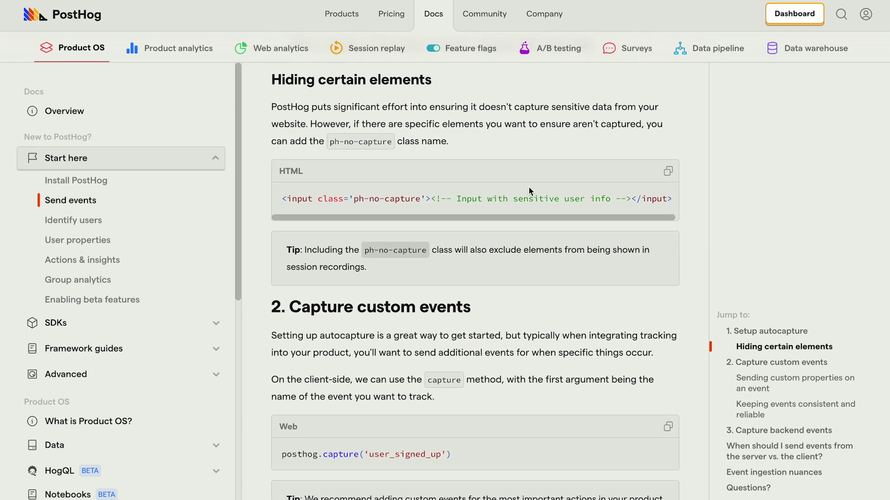
scroll(529, 189, "down", 4)
scroll(528, 189, "down", 1)
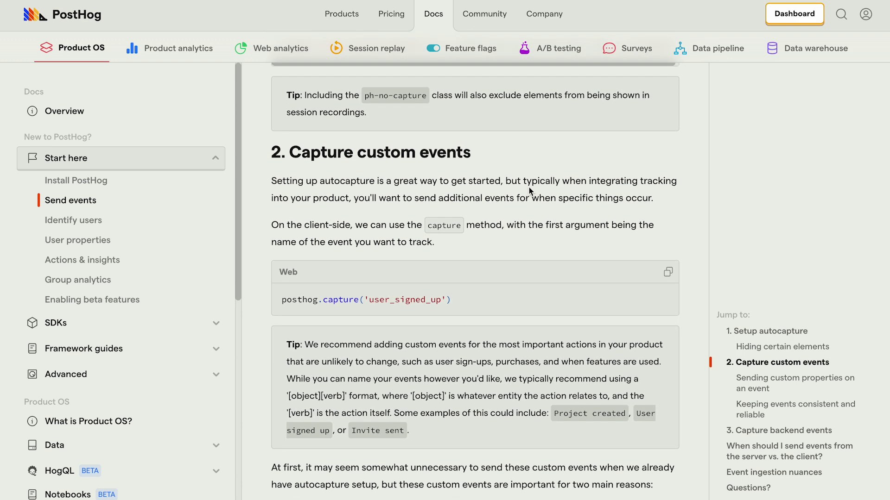
scroll(529, 189, "down", 1)
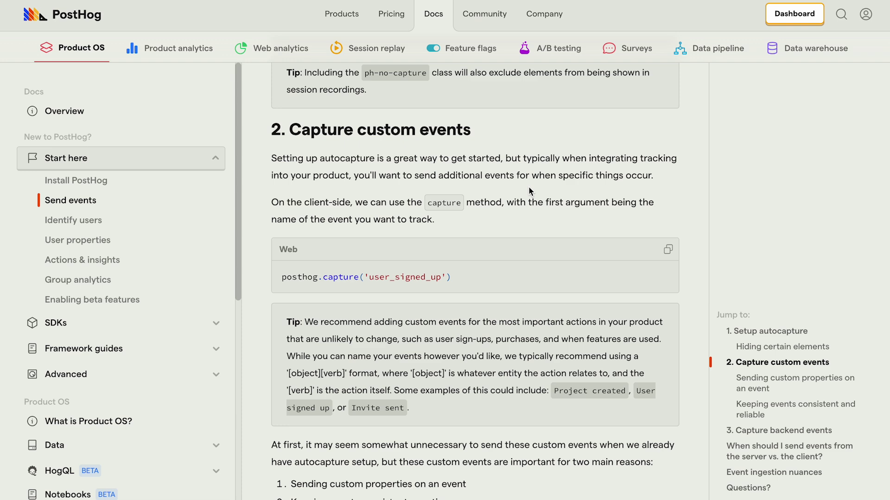
scroll(529, 189, "down", 1)
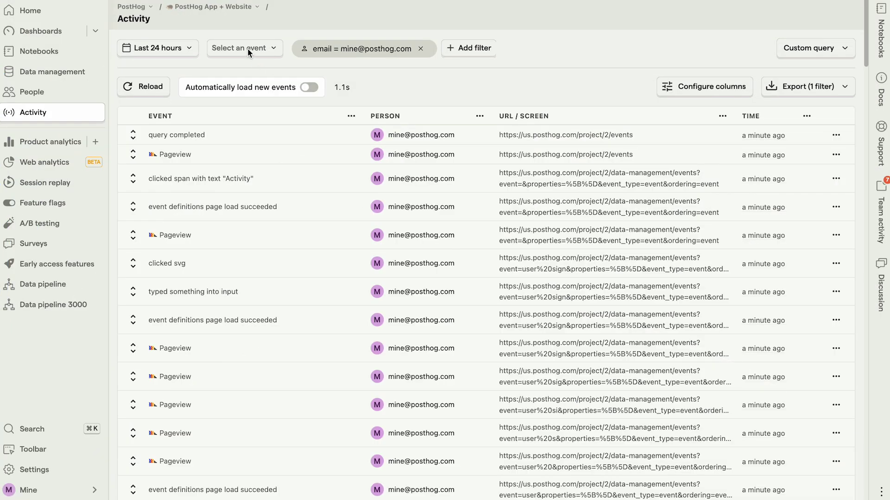
Filter the person's Activity log to Autocapture events using the 'autocap' search.
left_click(247, 49)
type("autoc")
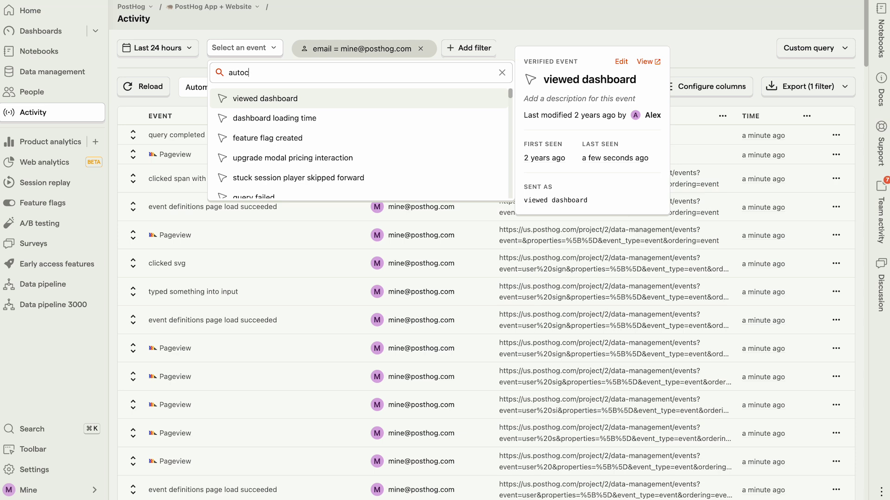
type("ap")
left_click(257, 138)
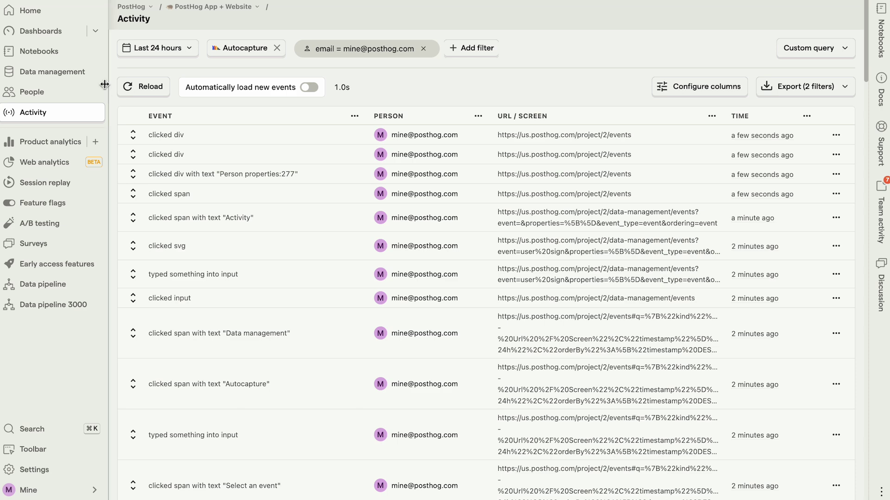
Open 'User Signed Up (Comprehensive)' from Data management Actions and review Match Groups #1-#3.
left_click(91, 79)
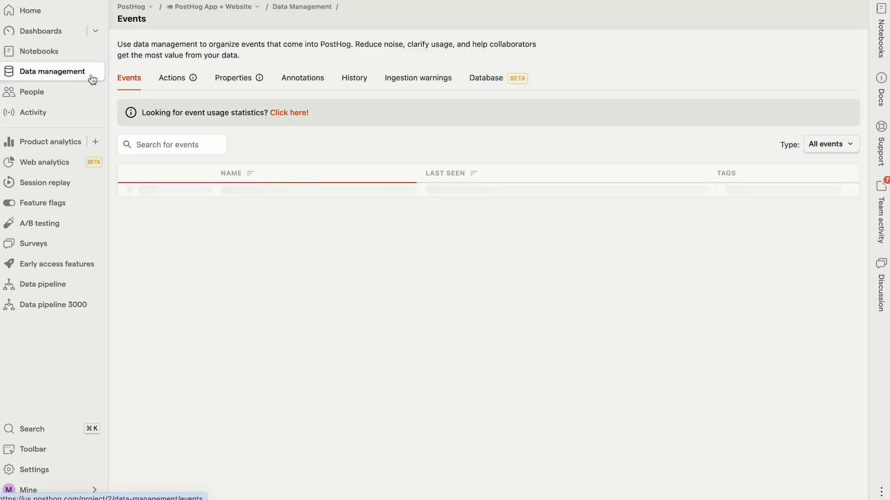
left_click(172, 82)
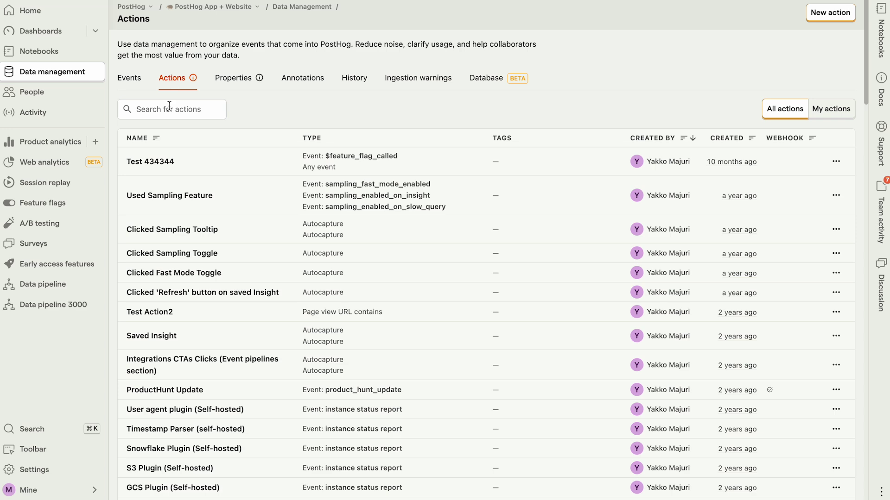
type("user")
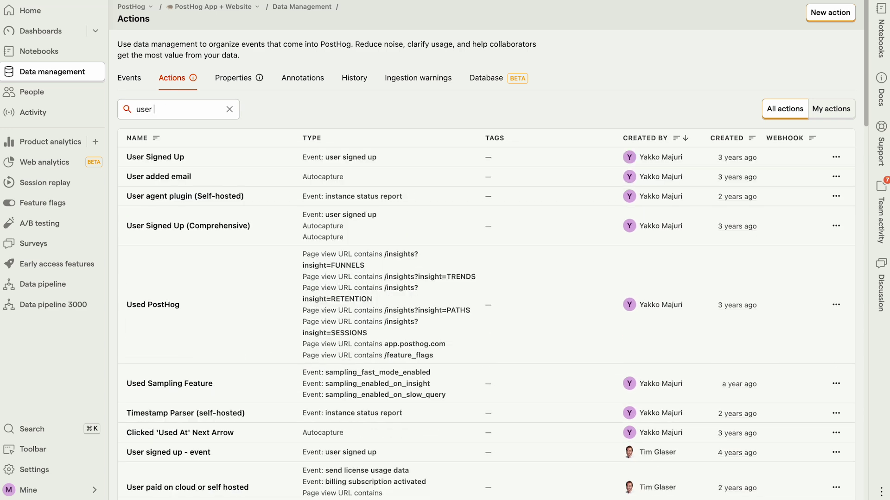
type(" sign")
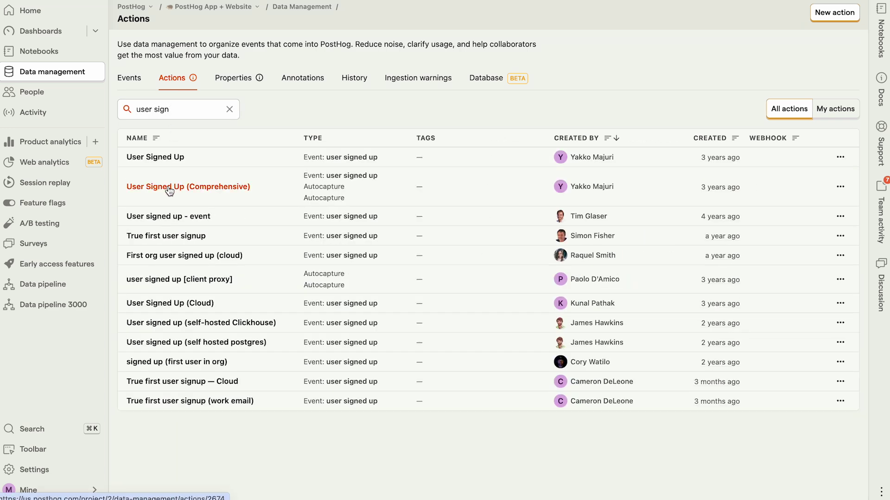
left_click(171, 186)
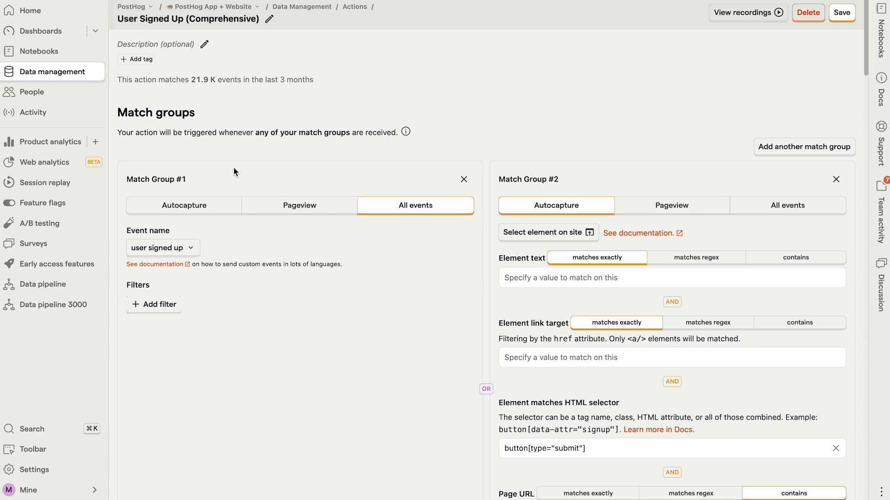
scroll(233, 169, "down", 1)
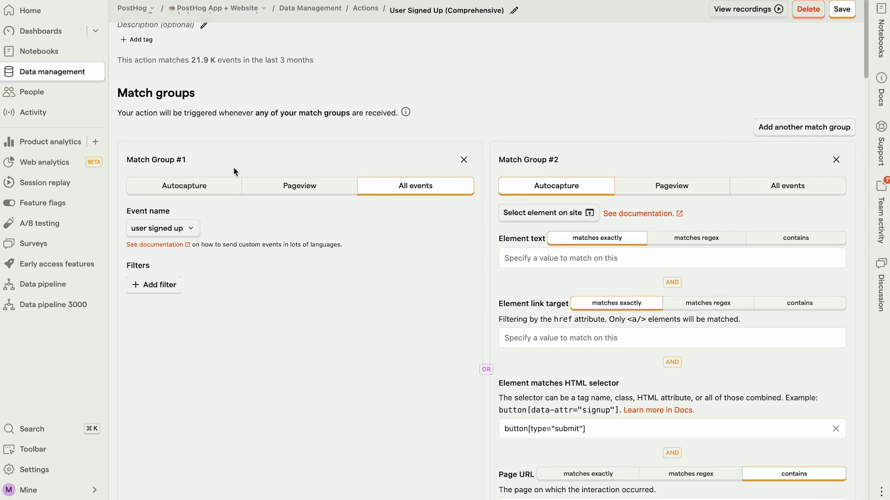
scroll(234, 168, "down", 1)
scroll(234, 168, "down", 1)
scroll(234, 171, "up", 2)
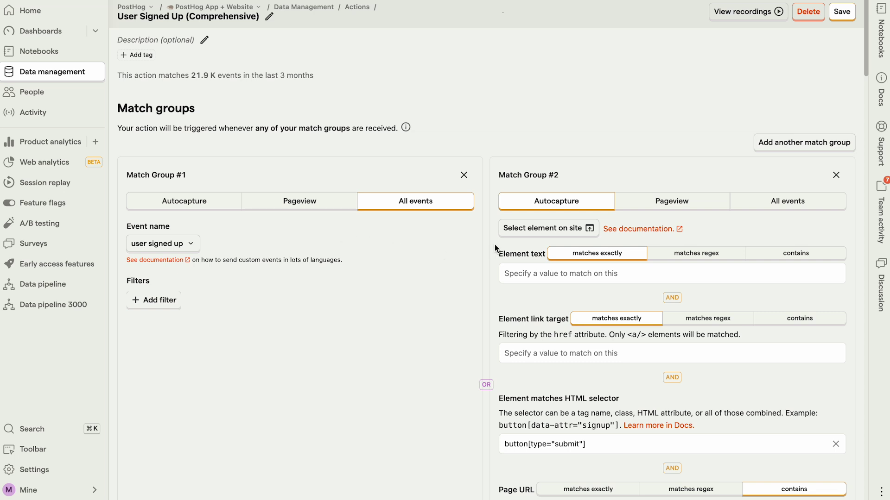
scroll(519, 298, "down", 1)
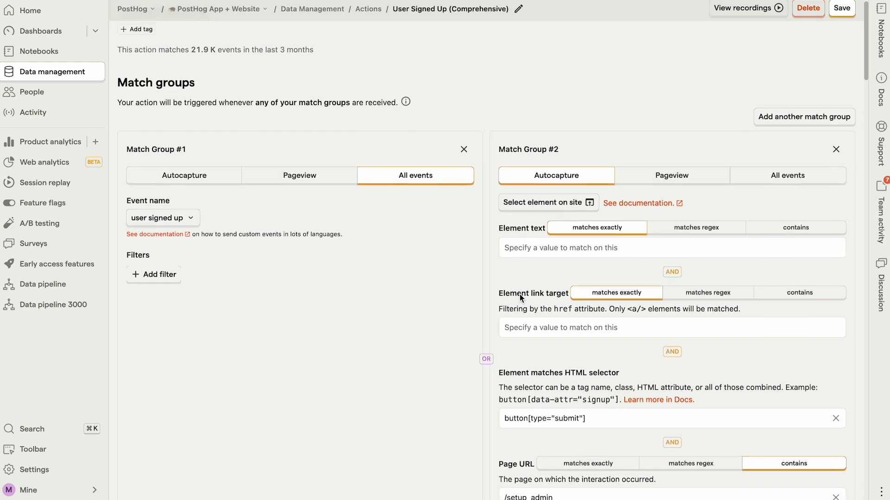
scroll(519, 298, "down", 1)
scroll(520, 297, "down", 1)
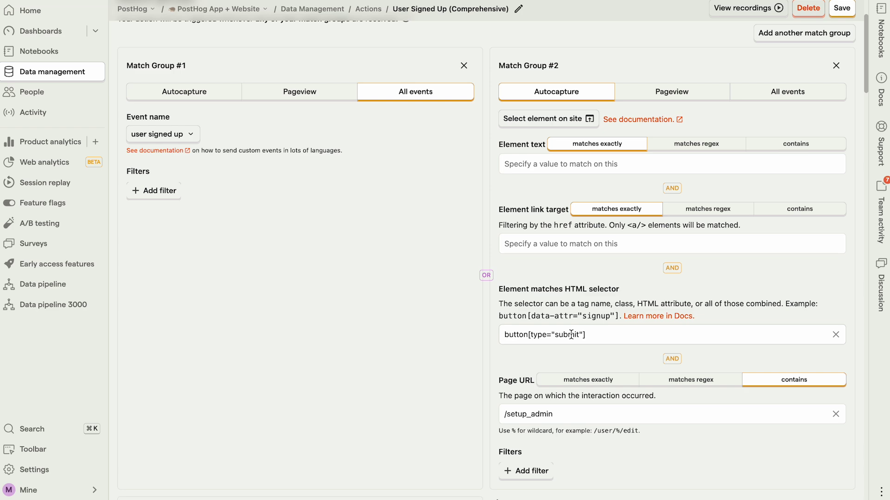
scroll(571, 334, "down", 1)
scroll(571, 335, "down", 2)
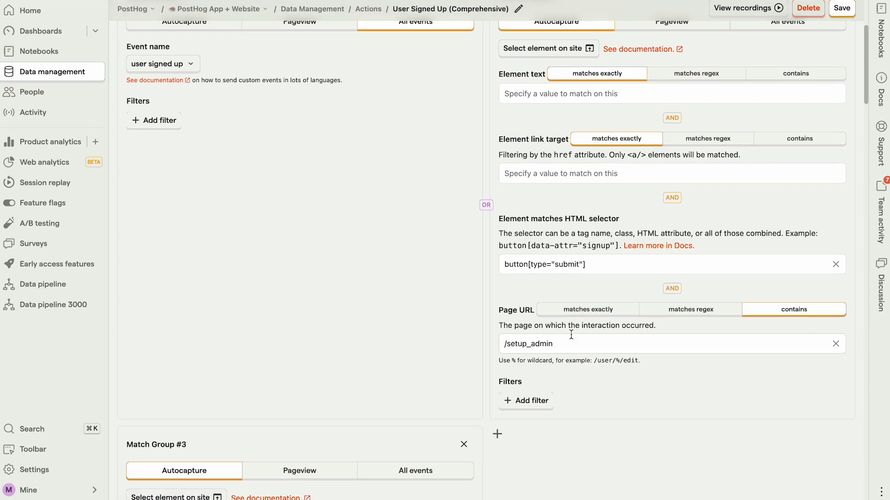
scroll(571, 334, "down", 1)
scroll(570, 334, "down", 3)
scroll(571, 334, "down", 2)
scroll(570, 334, "down", 2)
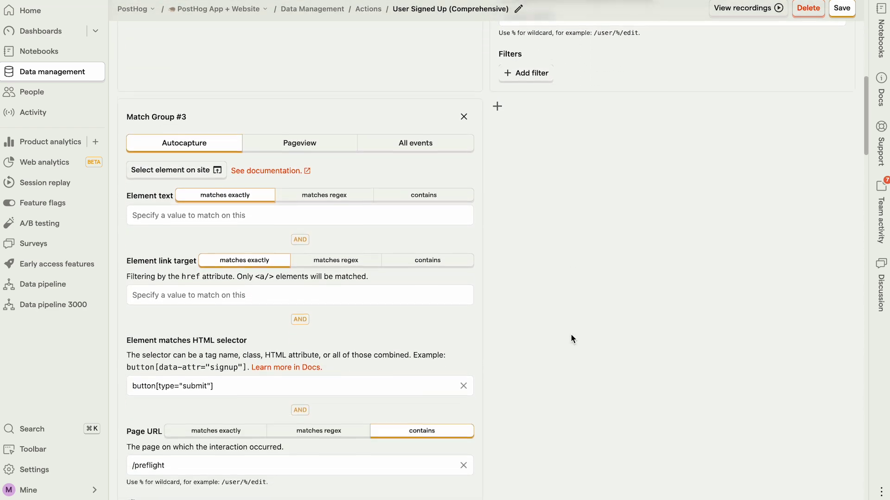
scroll(570, 334, "down", 1)
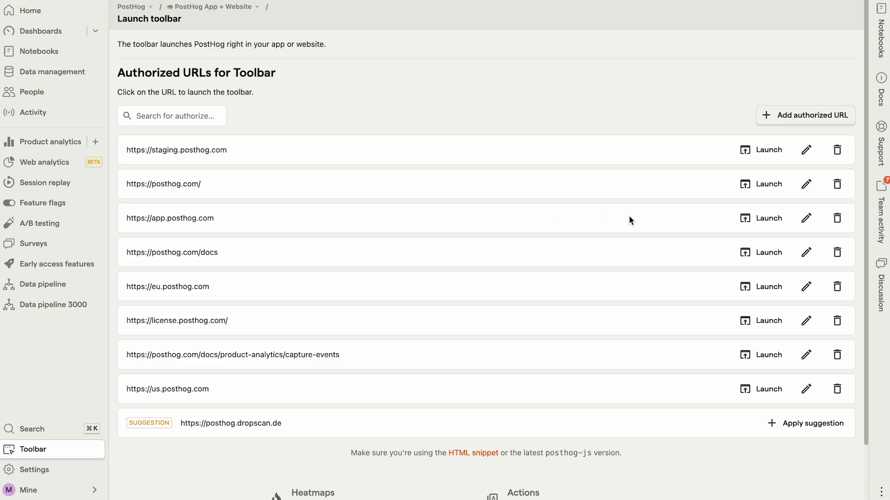
Launch the toolbar on app.posthog.com, list saved actions, and inspect the Actions tab's matching action.
left_click(769, 218)
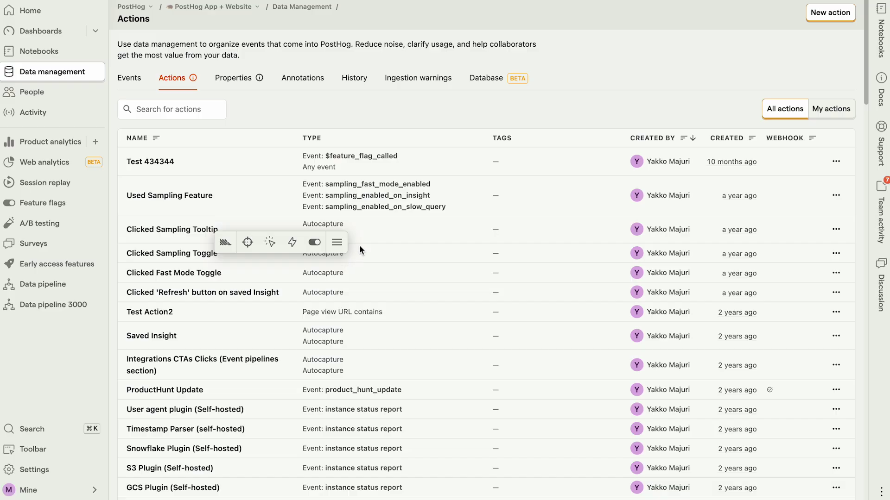
left_click(292, 243)
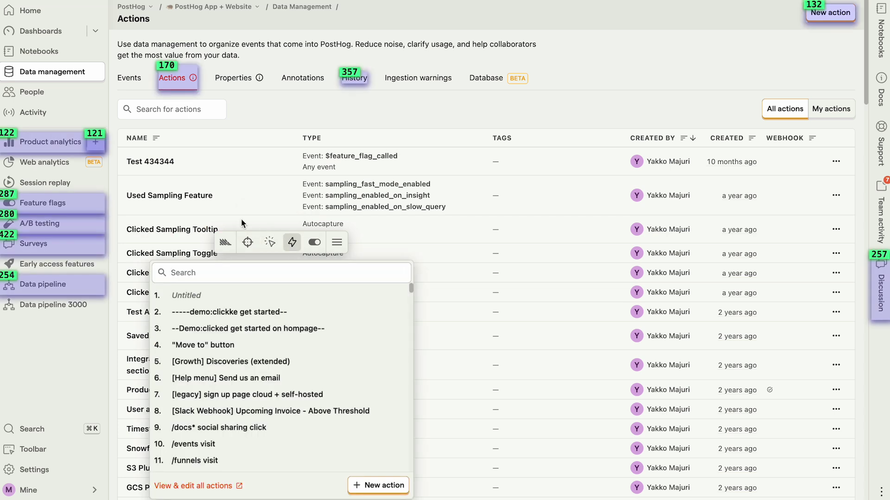
left_click(183, 81)
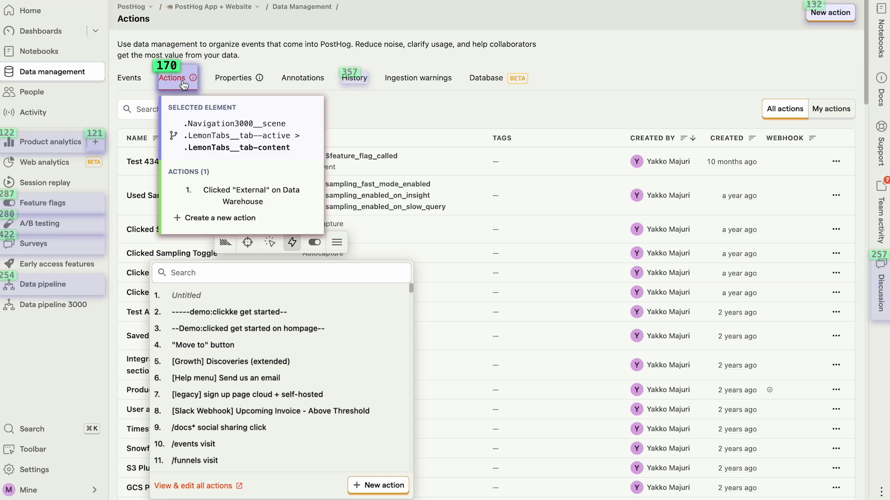
left_click(187, 87)
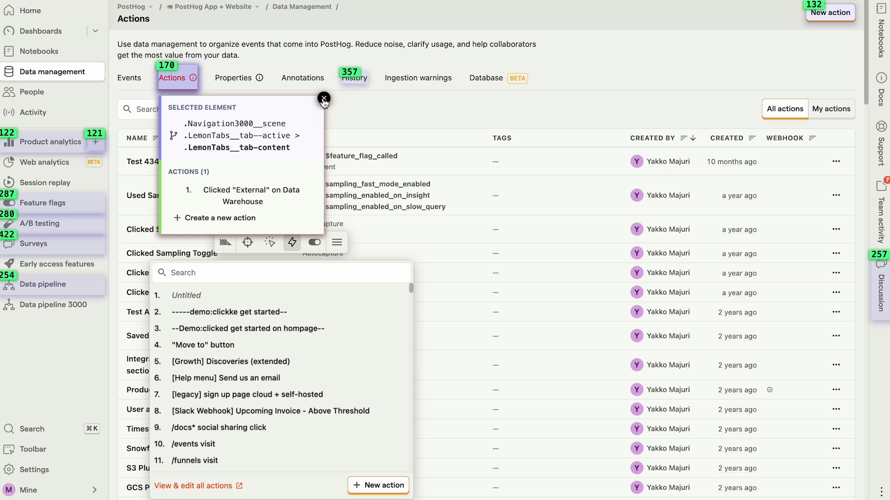
left_click(324, 101)
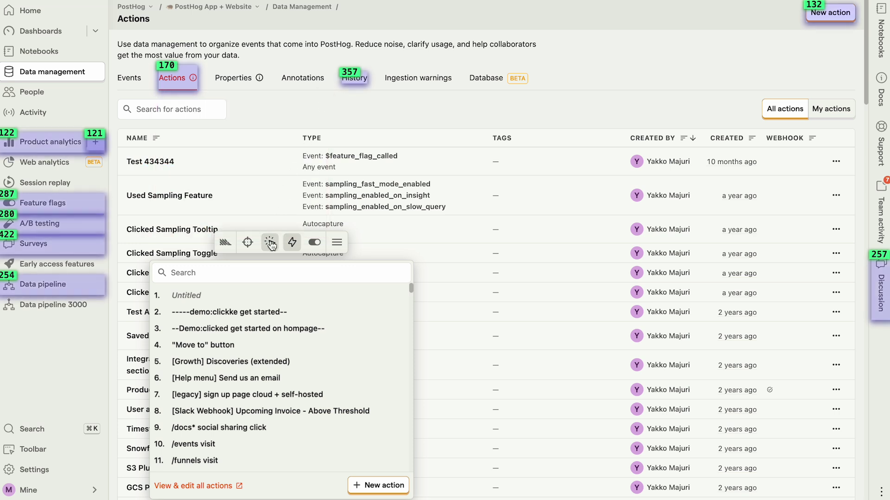
Show the toolbar's click heatmap and inspectable elements, then browse the feature flag overrides list.
left_click(270, 243)
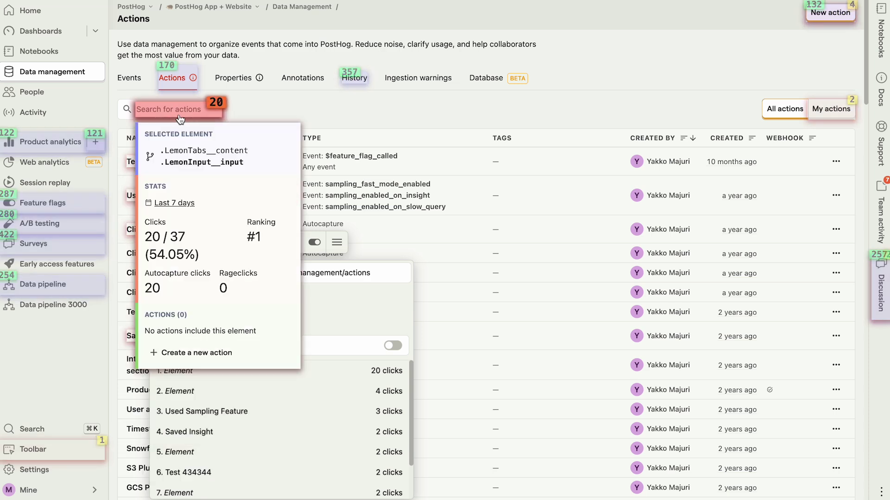
left_click(248, 243)
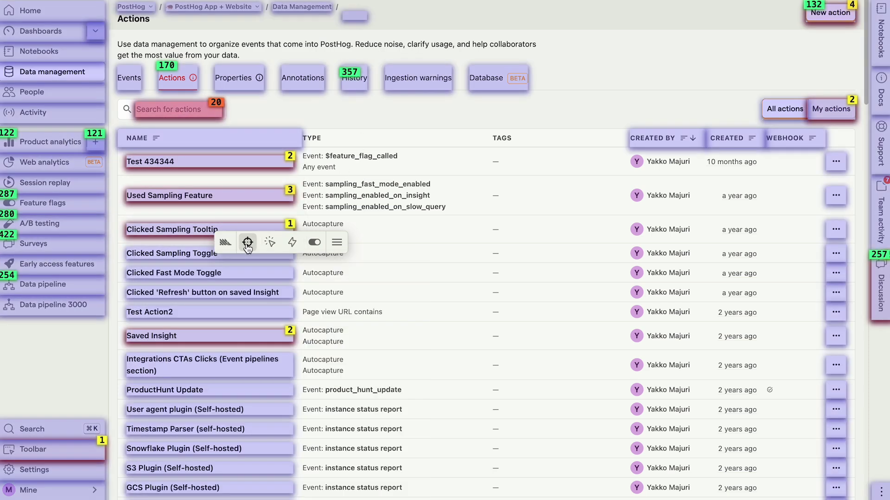
left_click(313, 243)
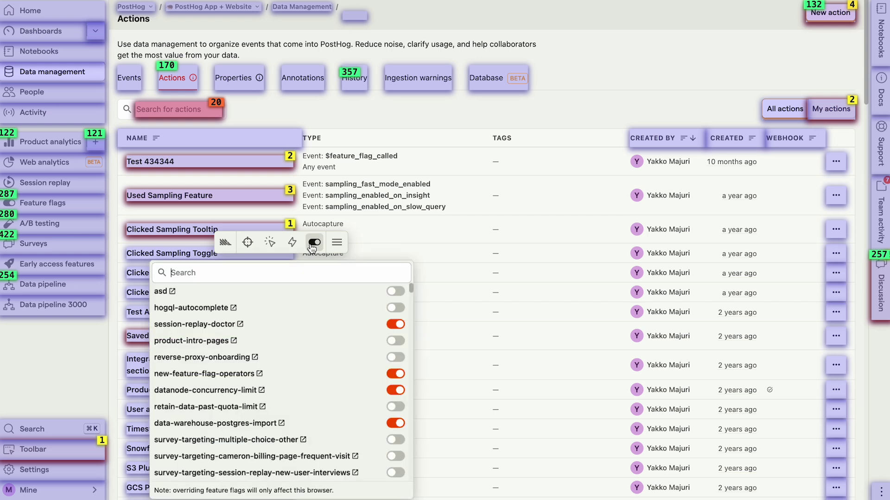
scroll(327, 366, "down", 1)
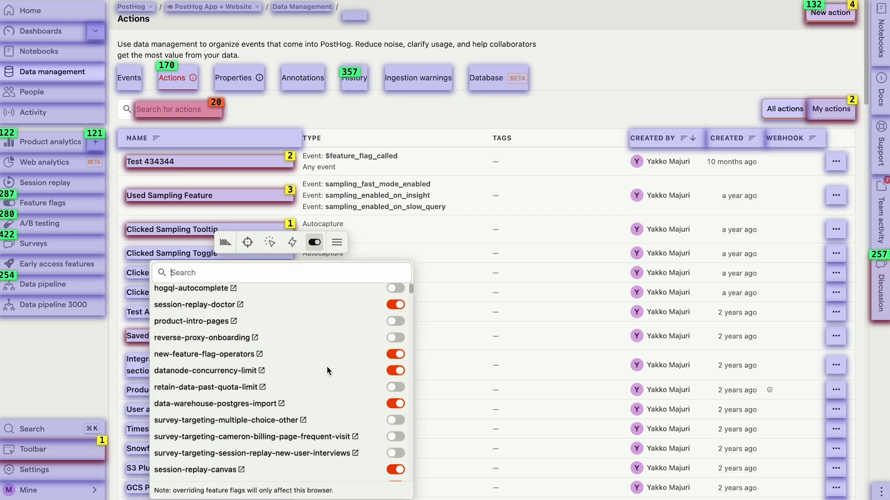
scroll(326, 366, "up", 1)
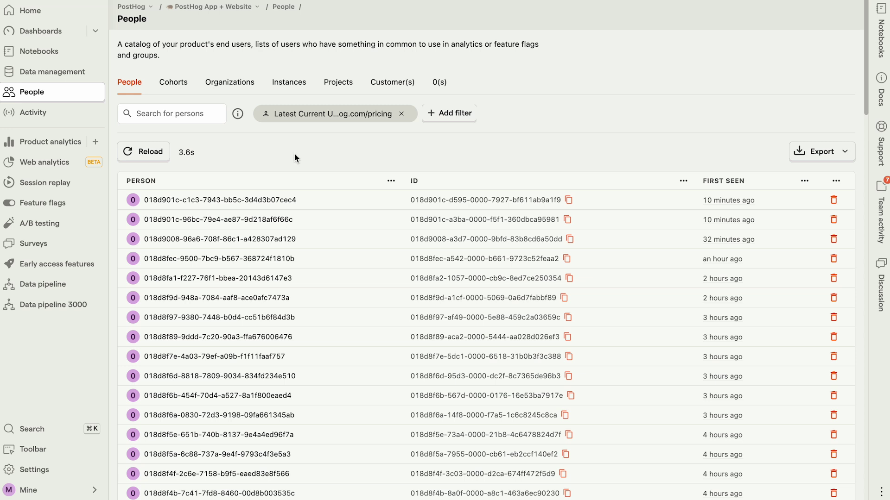
Replace the Current URL people filter with an email filter and open a matching person.
left_click(343, 115)
left_click(358, 139)
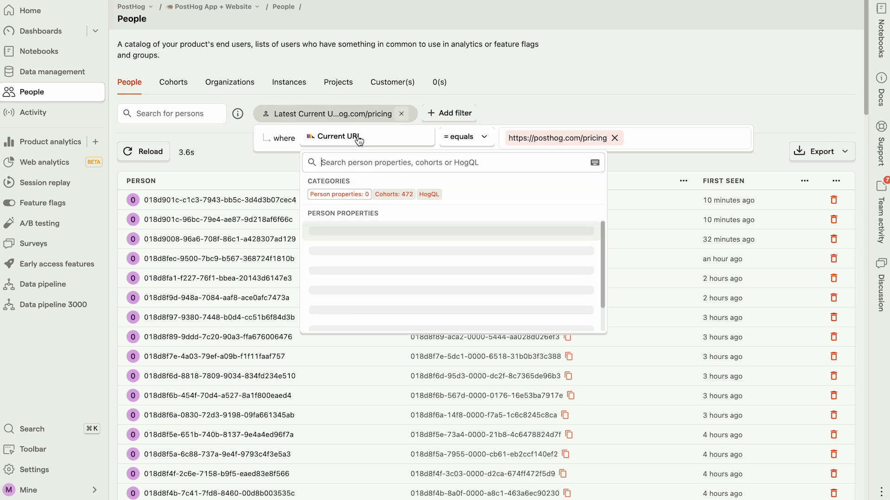
left_click(369, 231)
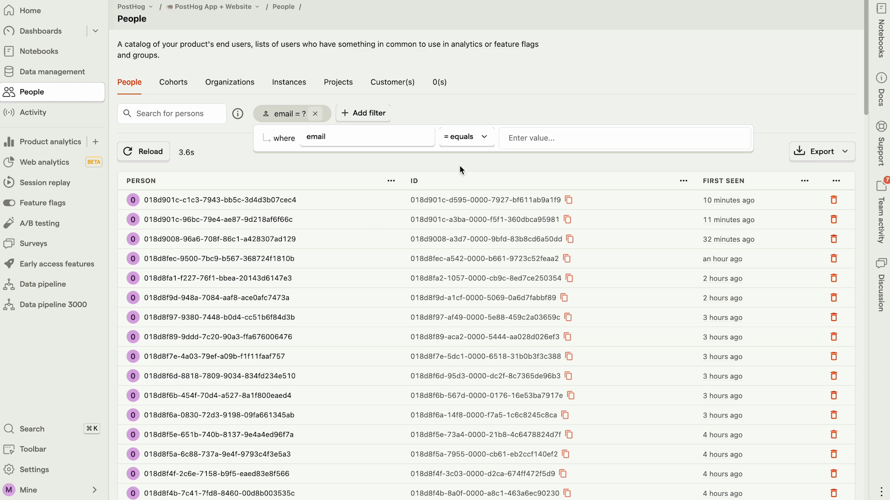
left_click(544, 139)
type("mine")
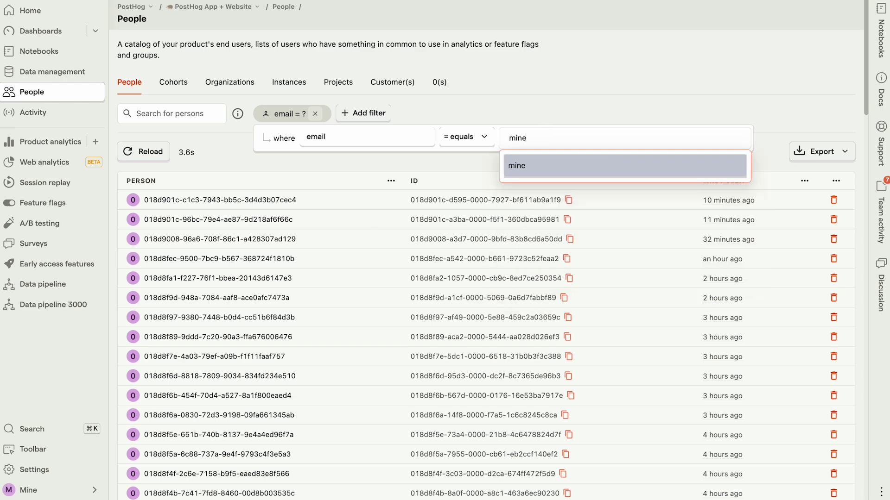
key("Return")
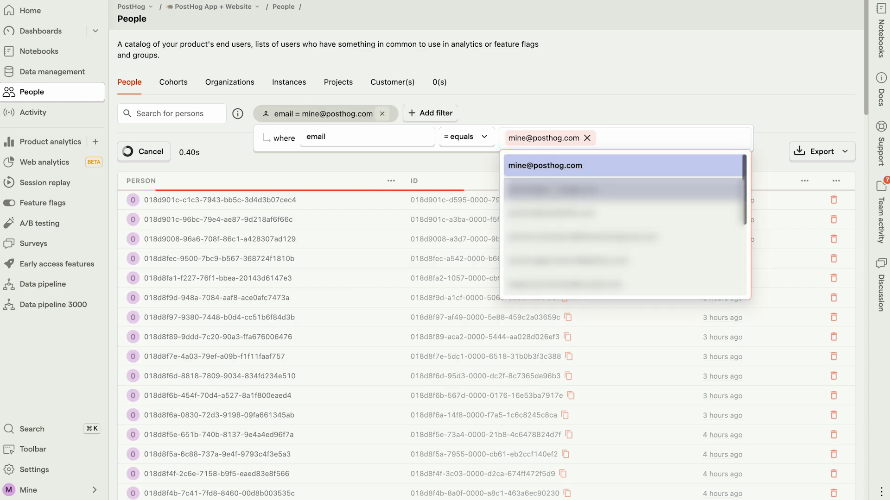
left_click(534, 116)
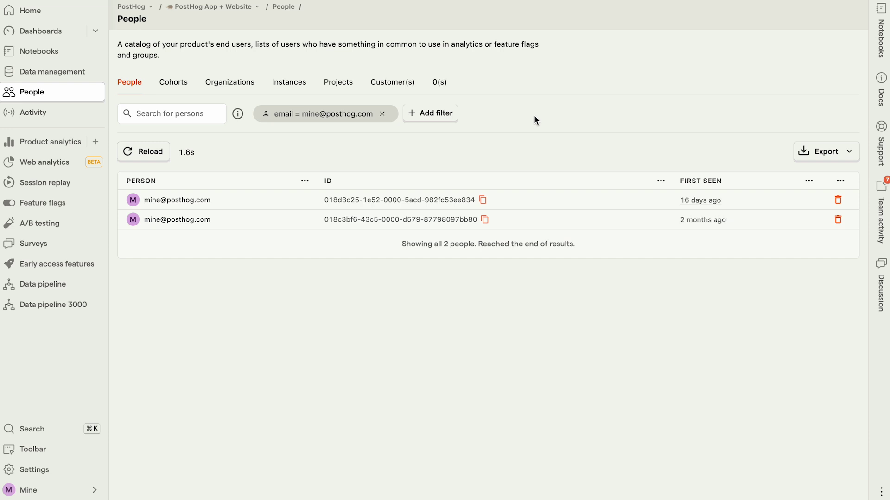
left_click(202, 222)
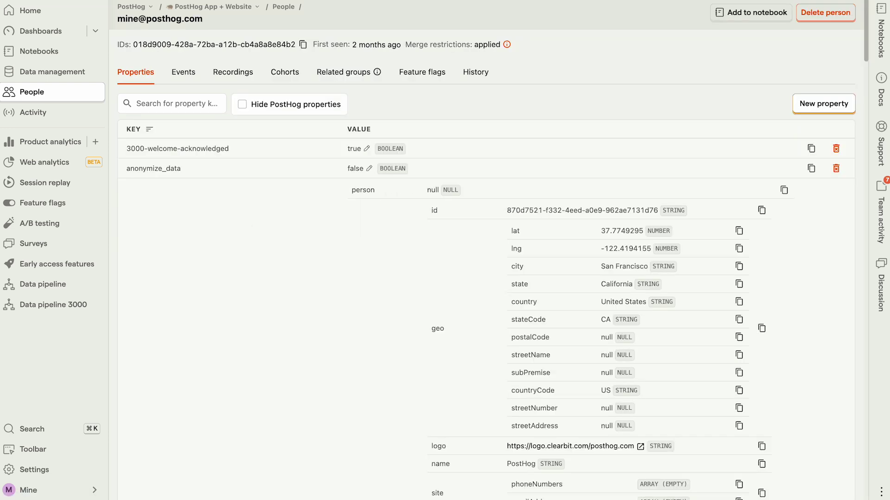
type("utm")
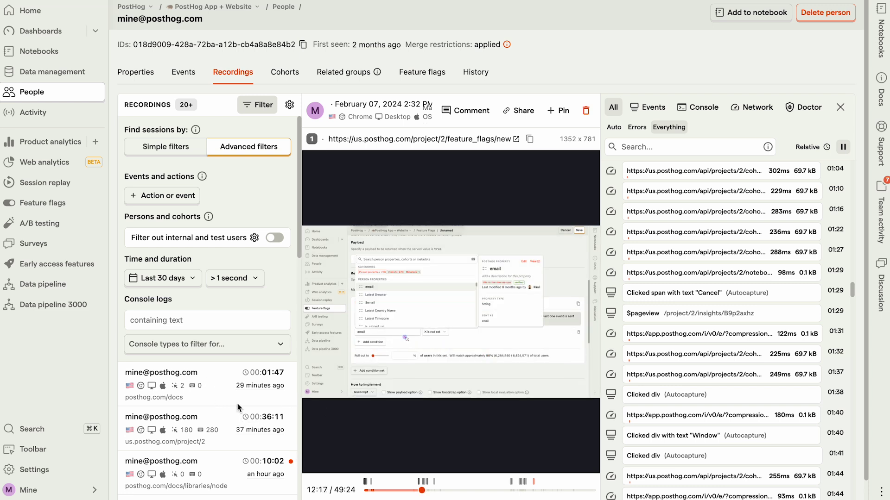
scroll(237, 402, "down", 3)
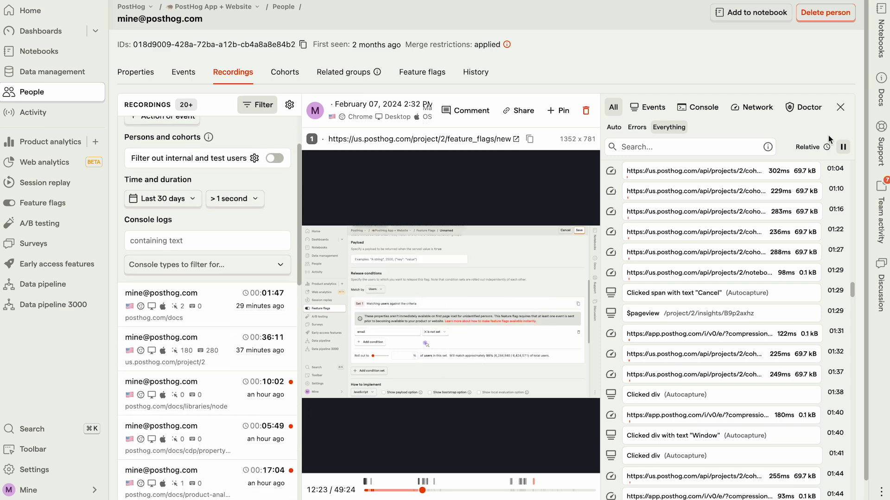
Close the recording's event inspector panel so the replay player widens.
left_click(839, 108)
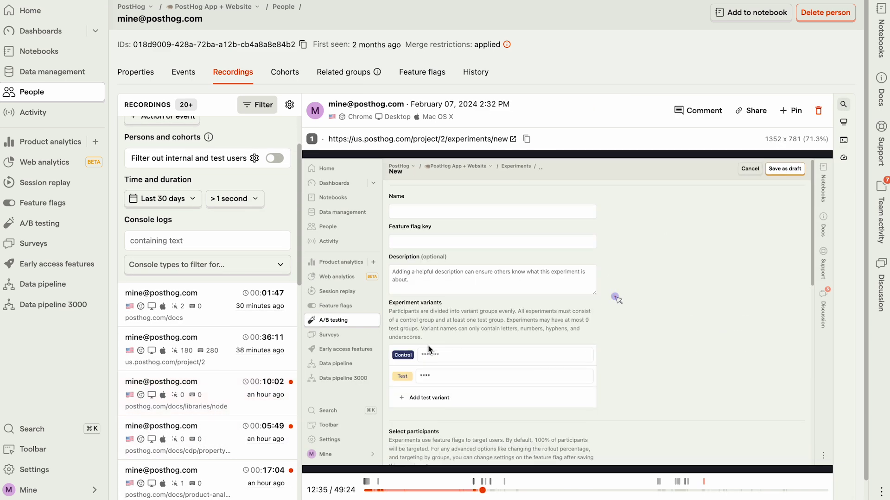
Play the Node.js docs recording and filter the person's recordings to Rageclick events.
left_click(198, 392)
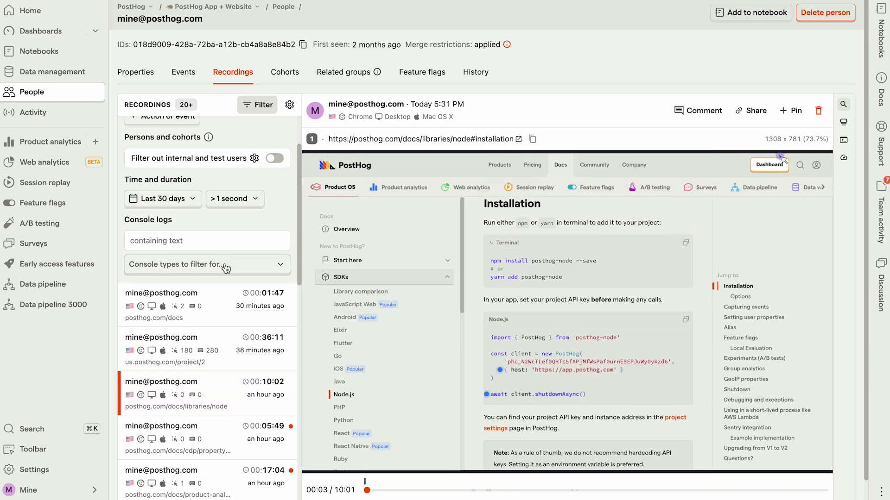
scroll(221, 276, "up", 3)
left_click(170, 200)
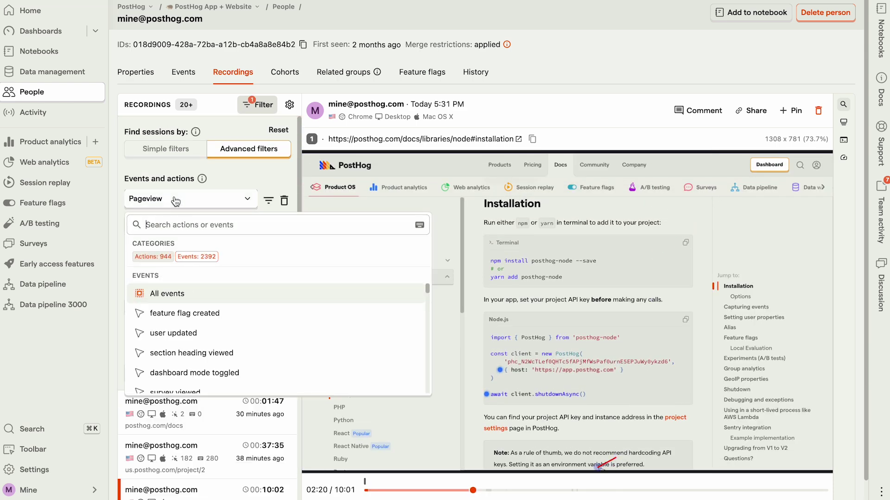
type("ragec")
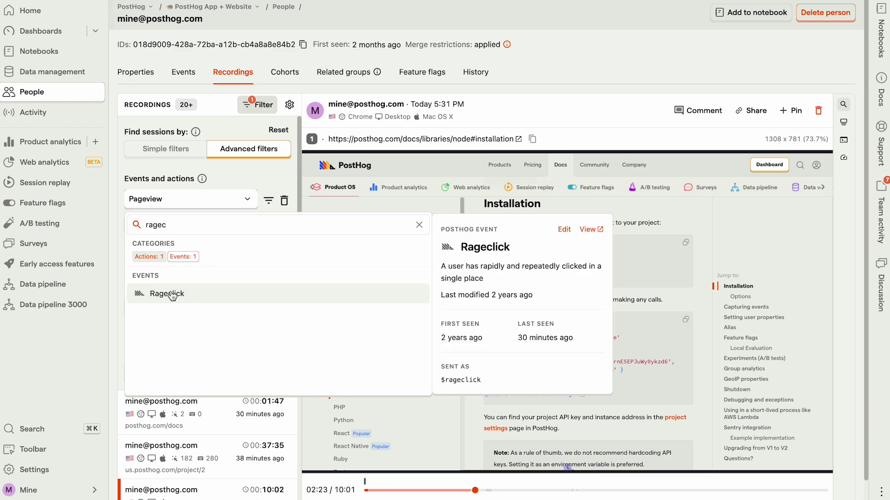
left_click(170, 296)
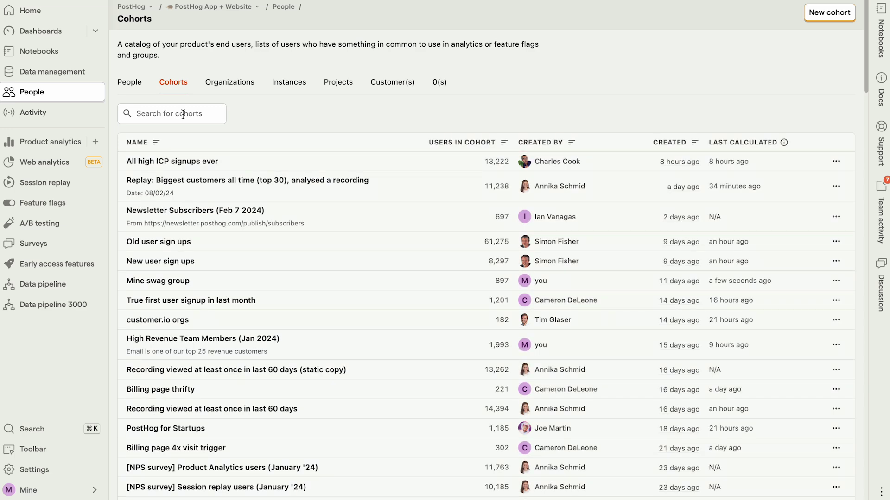
Search the cohort catalog for 'twitt' and open the Twitter users cohort.
left_click(183, 114)
type("twitt")
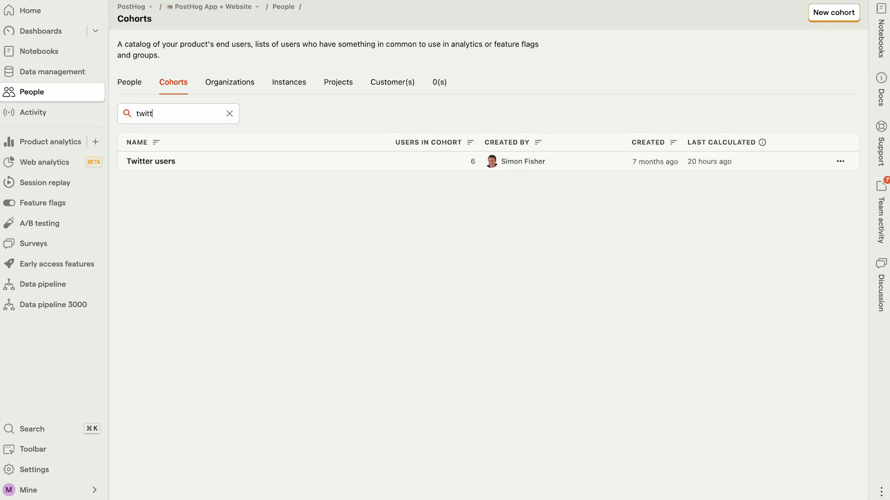
left_click(172, 166)
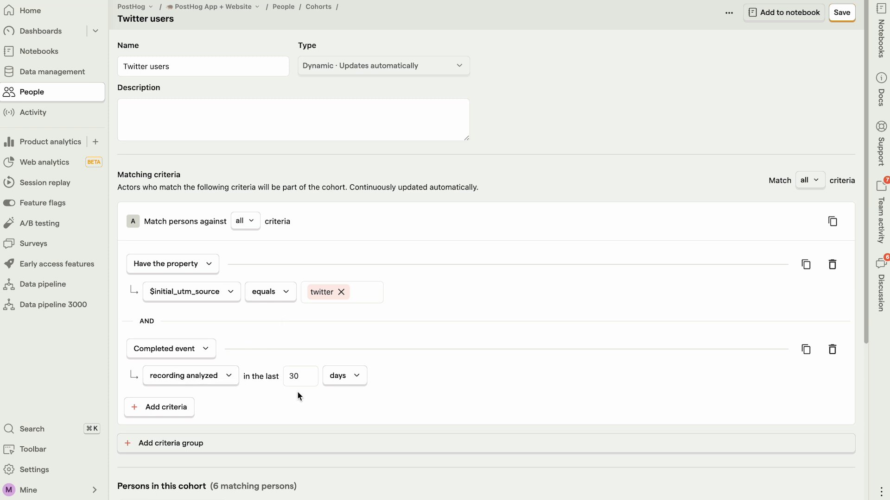
left_click(808, 181)
left_click(797, 150)
left_click(206, 349)
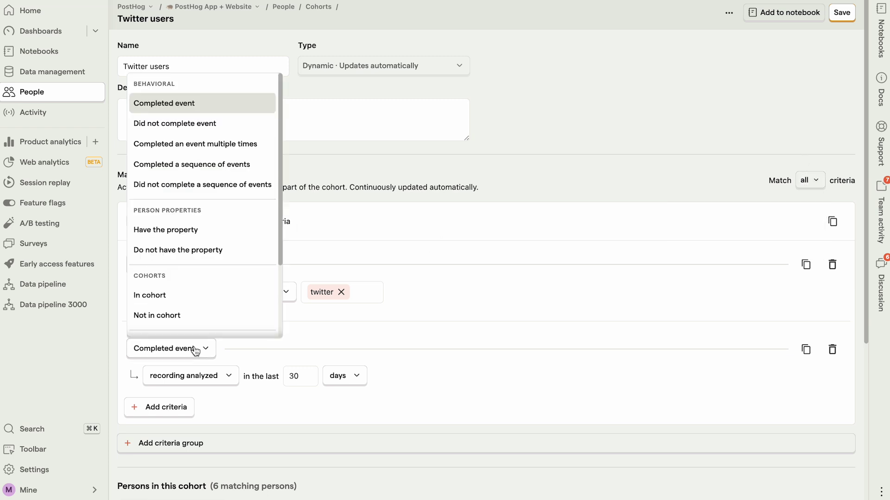
scroll(224, 282, "down", 3)
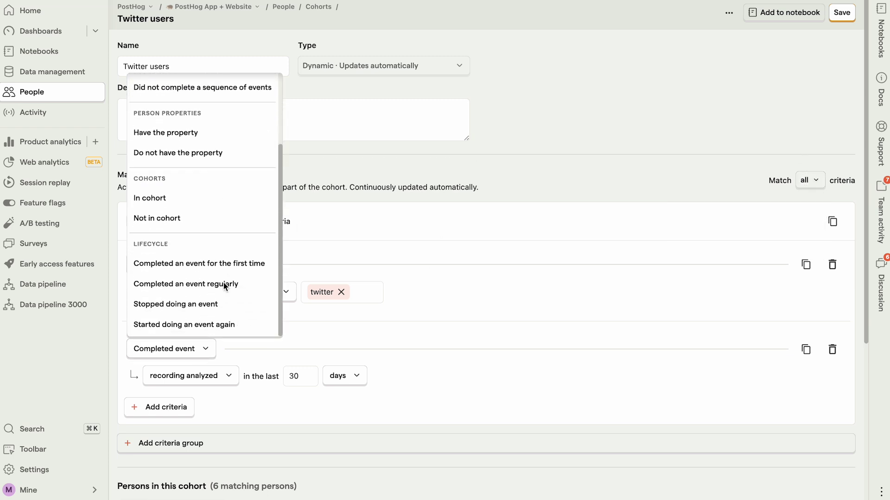
left_click(211, 353)
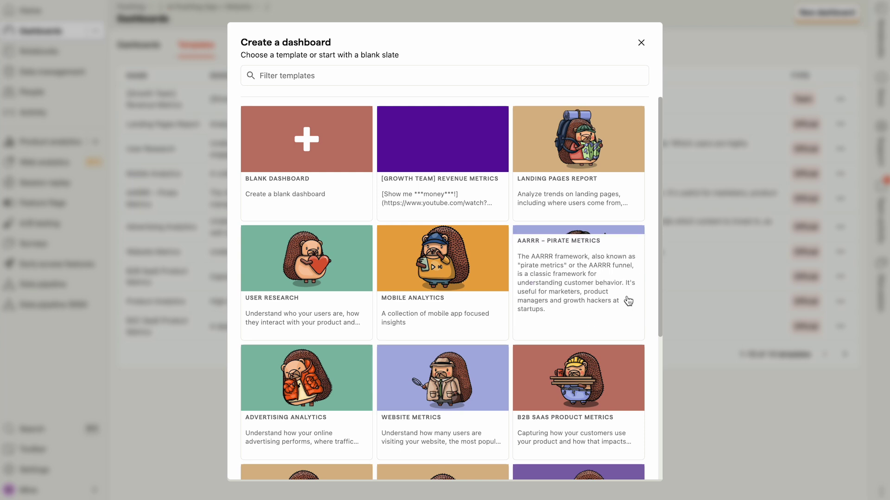
Preview the AARRR – Pirate Metrics template, then go back to the dashboard template gallery.
left_click(605, 284)
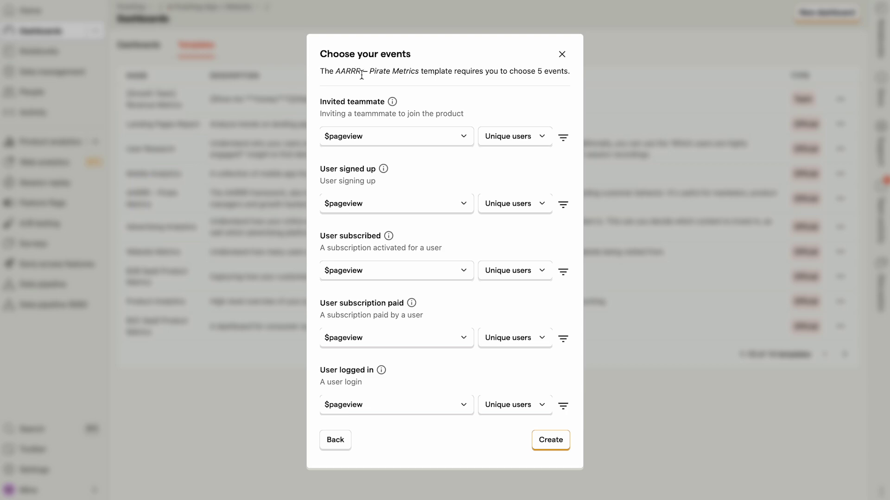
left_click(335, 439)
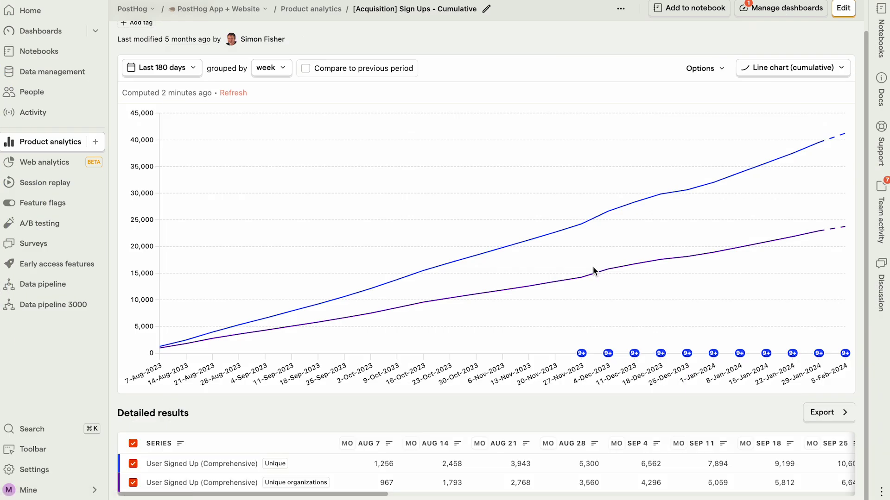
mouse_move(425, 211)
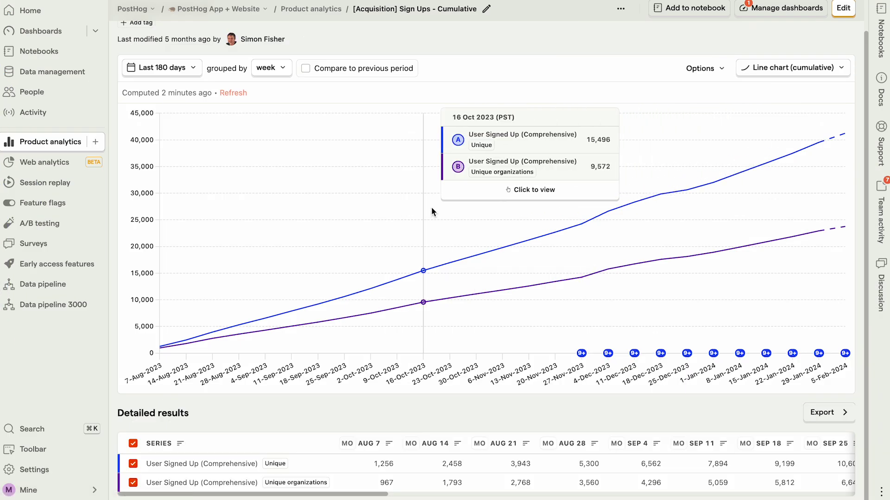
scroll(431, 207, "up", 2)
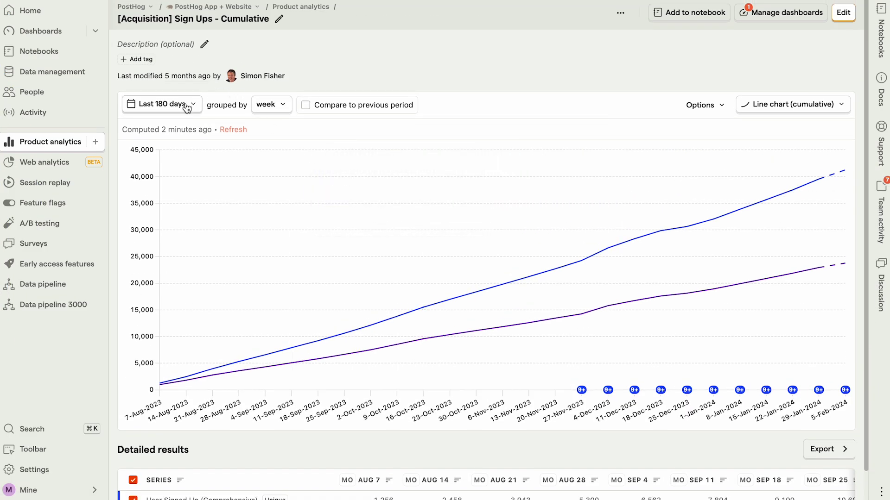
Browse the date range, weekly grouping and chart type menus, keeping the cumulative line chart.
left_click(185, 108)
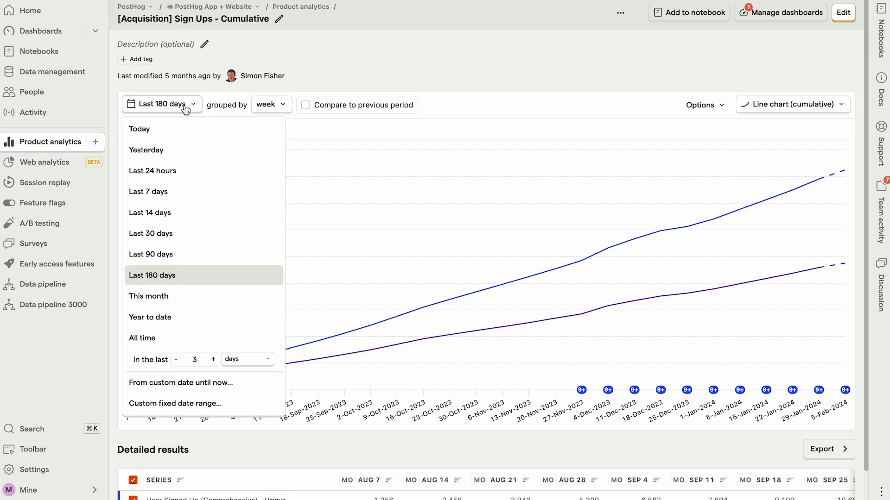
left_click(186, 108)
left_click(271, 106)
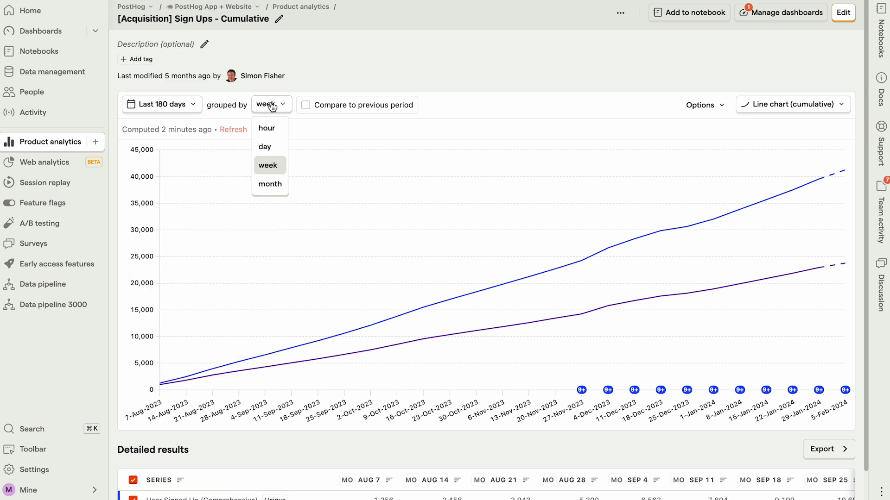
left_click(270, 106)
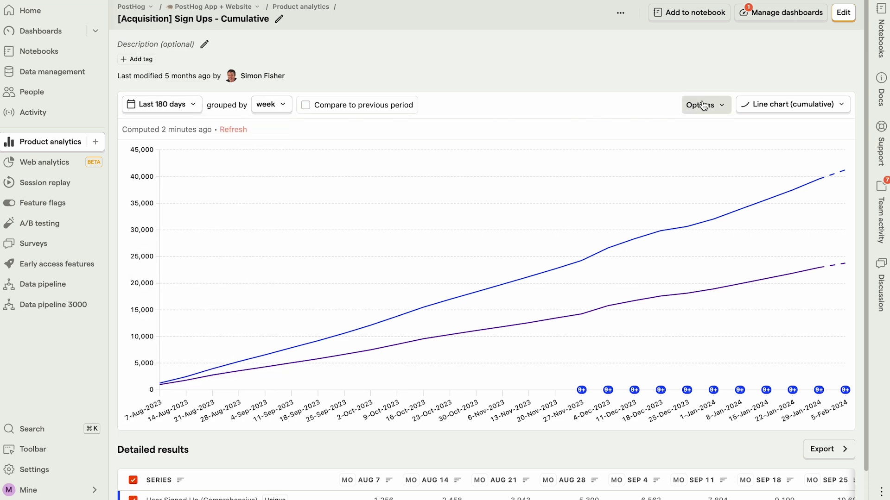
left_click(762, 110)
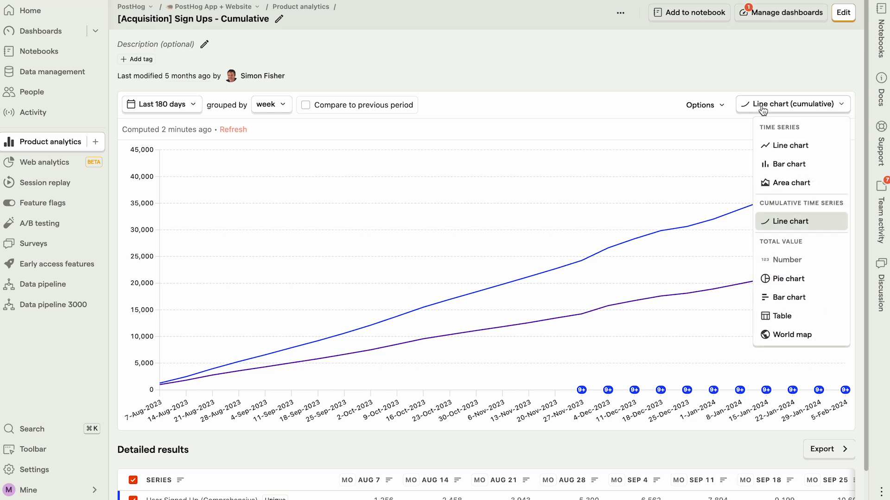
left_click(792, 221)
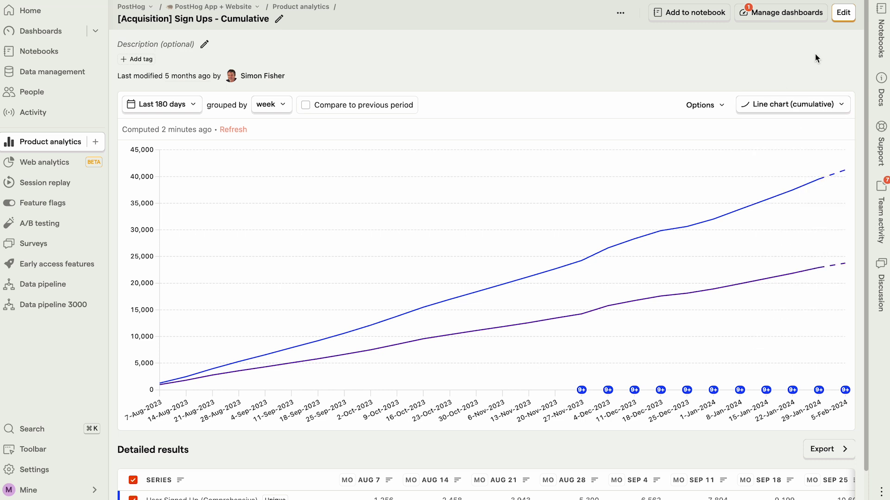
Edit the insight, keep series A on unique users, and discard an empty filter group.
left_click(844, 13)
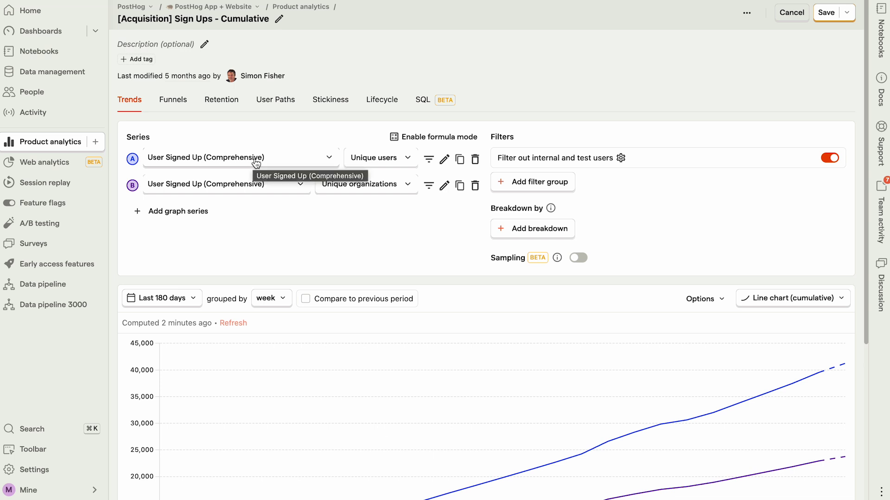
left_click(395, 161)
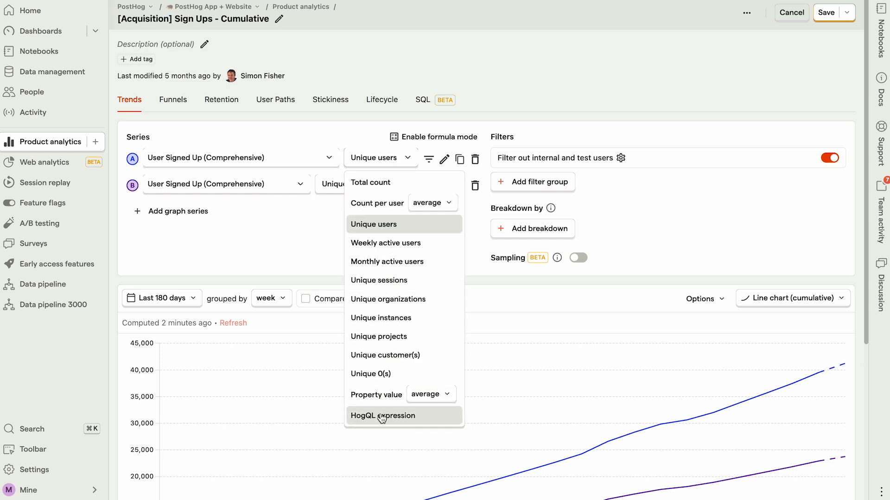
mouse_move(383, 416)
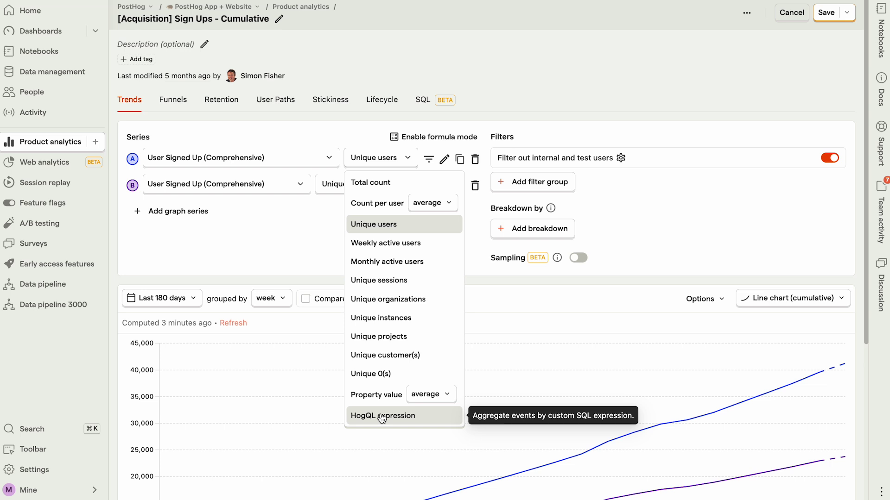
left_click(296, 255)
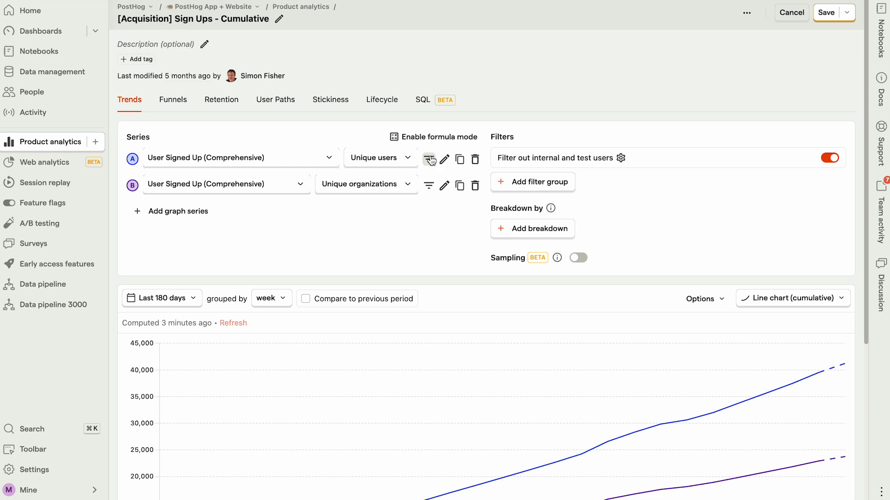
left_click(541, 182)
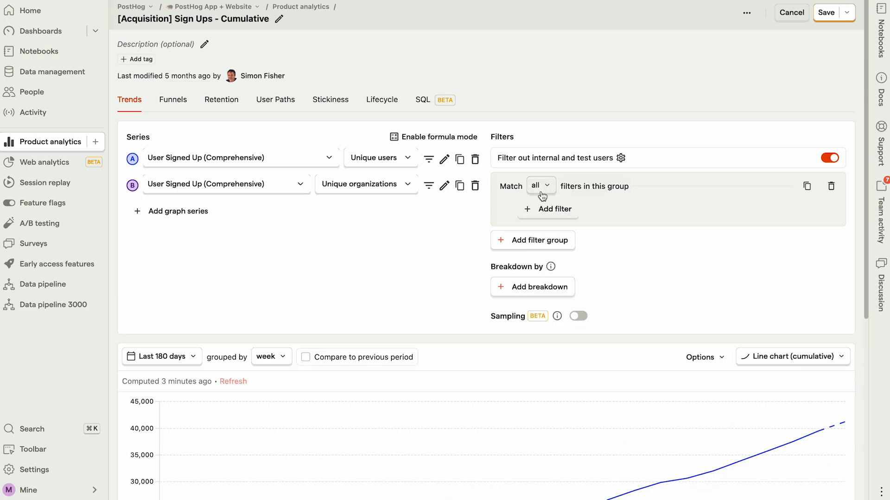
left_click(548, 211)
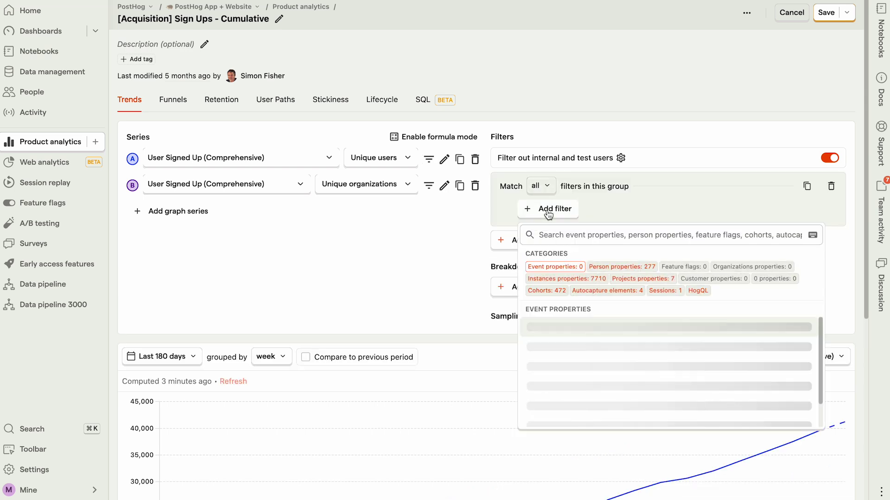
left_click(830, 185)
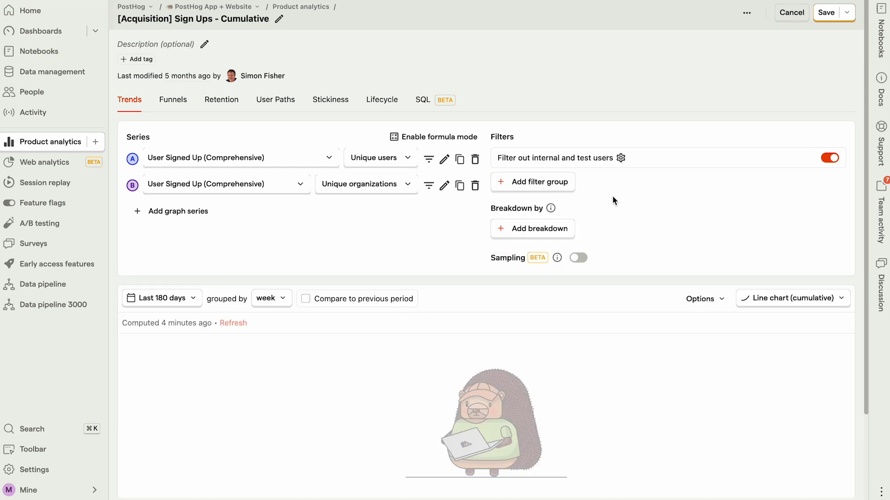
Break down the sign-ups trend by Continent Name over the last 7 days.
left_click(518, 229)
type("co")
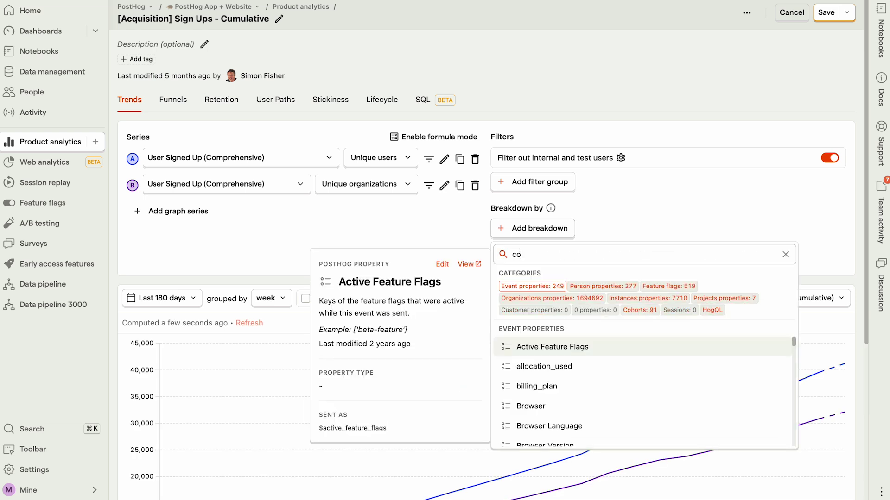
type("ntinent")
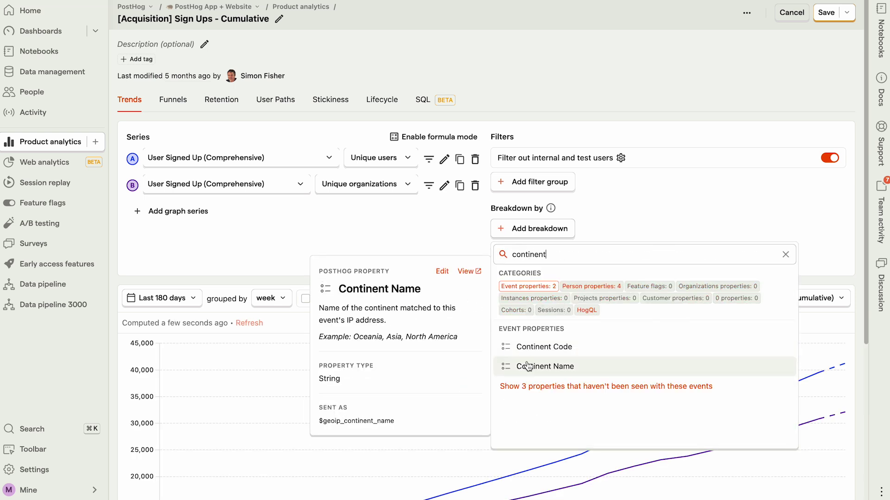
left_click(529, 366)
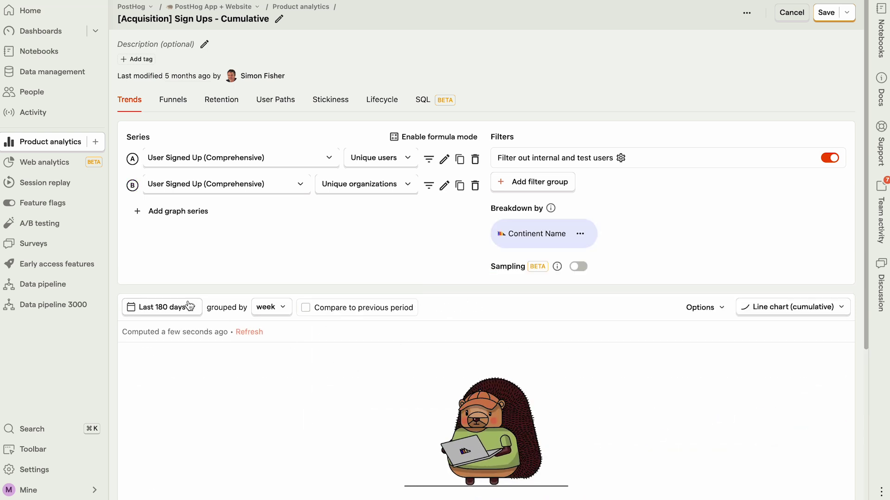
left_click(174, 307)
left_click(190, 394)
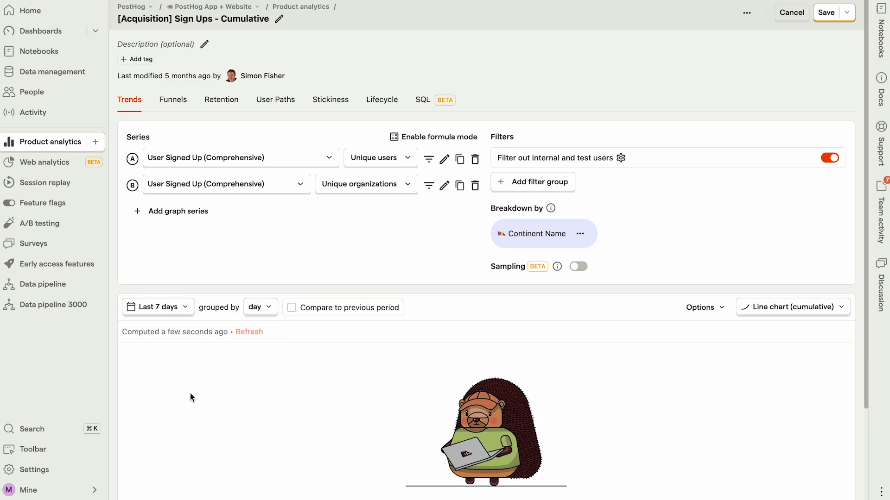
scroll(242, 387, "down", 5)
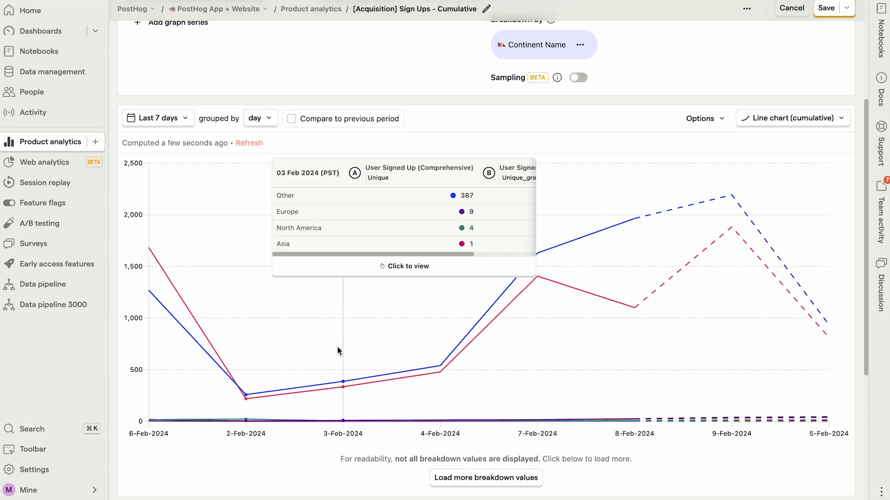
scroll(422, 340, "down", 1)
scroll(422, 340, "down", 5)
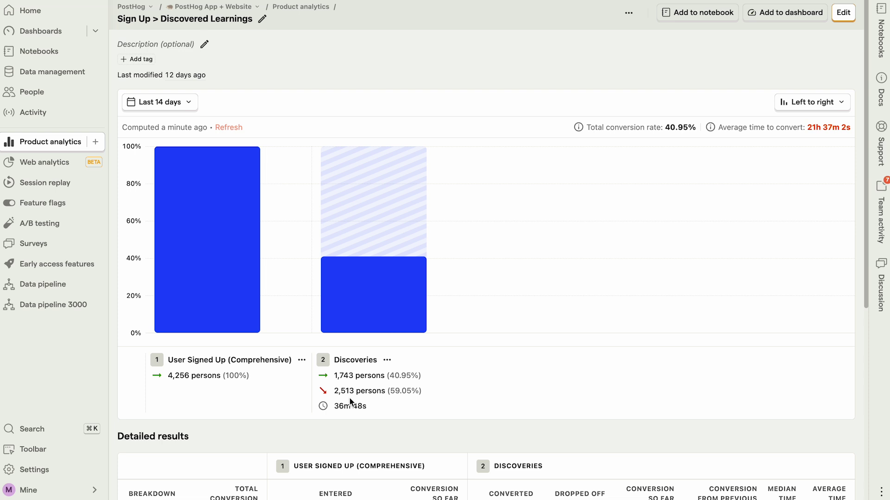
scroll(349, 398, "down", 2)
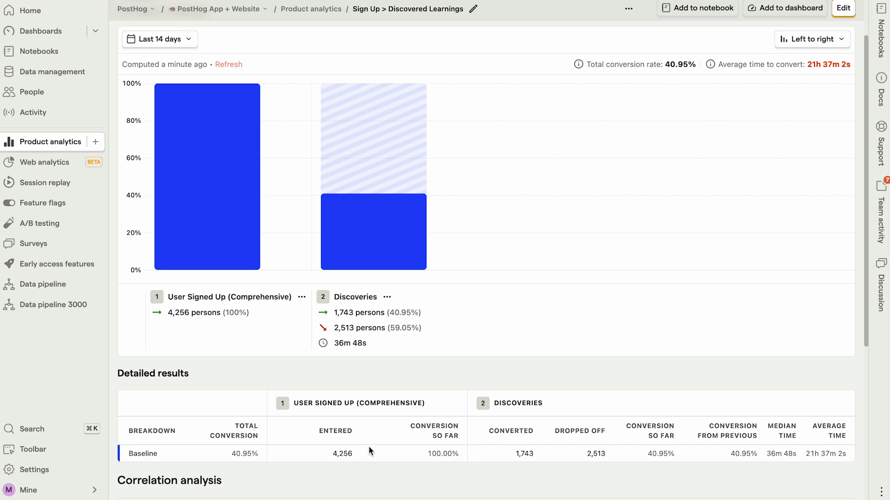
Edit the funnel, keep unique-user aggregation, and show it as Time to convert, then Historical trends.
left_click(844, 9)
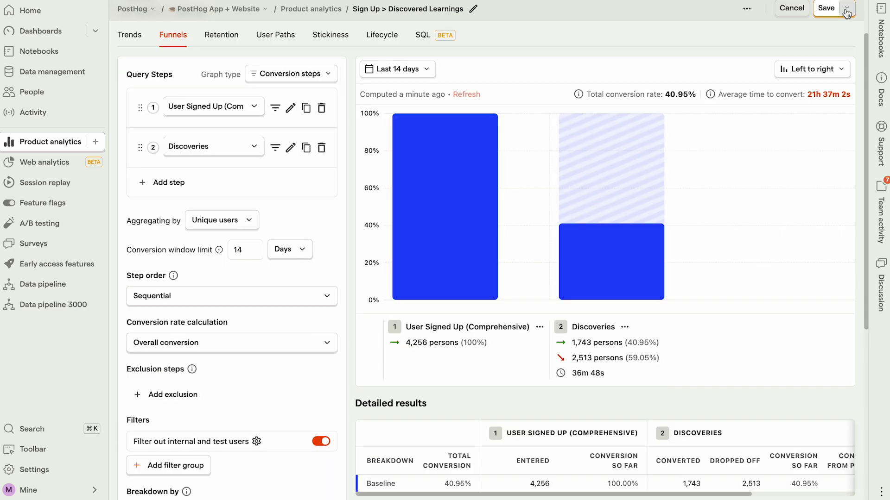
scroll(264, 251, "up", 2)
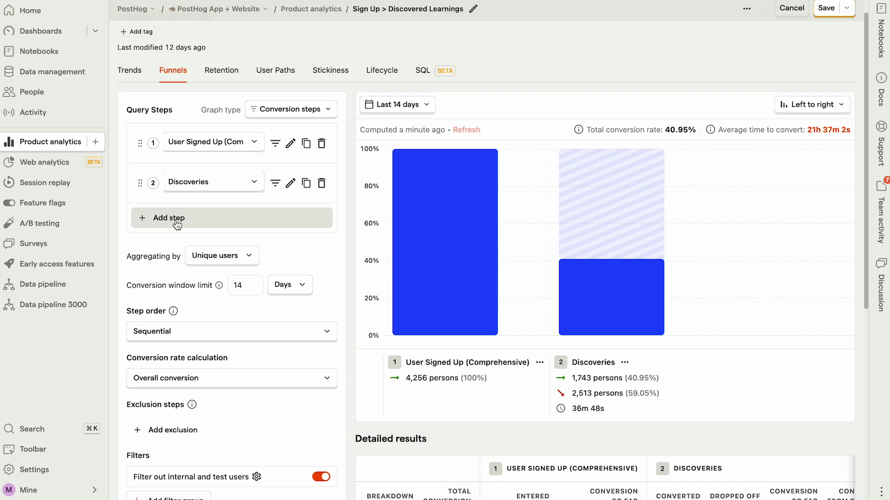
left_click(225, 262)
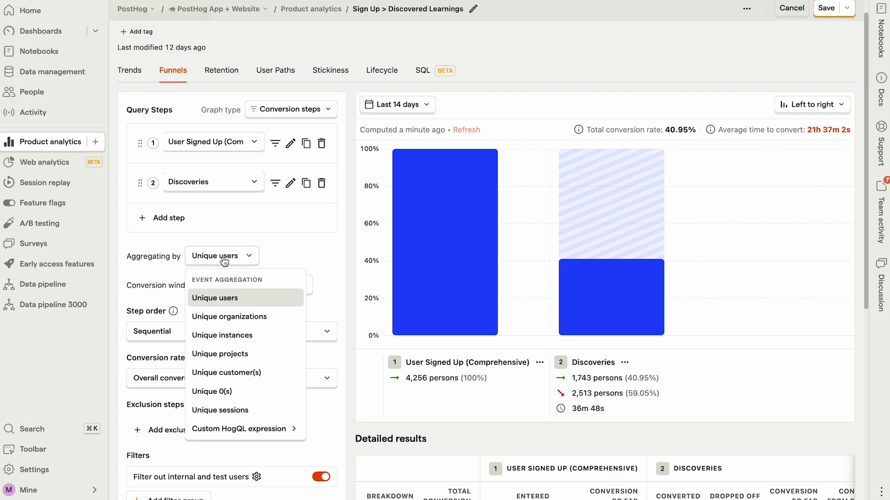
left_click(225, 262)
scroll(225, 261, "down", 1)
scroll(224, 262, "down", 2)
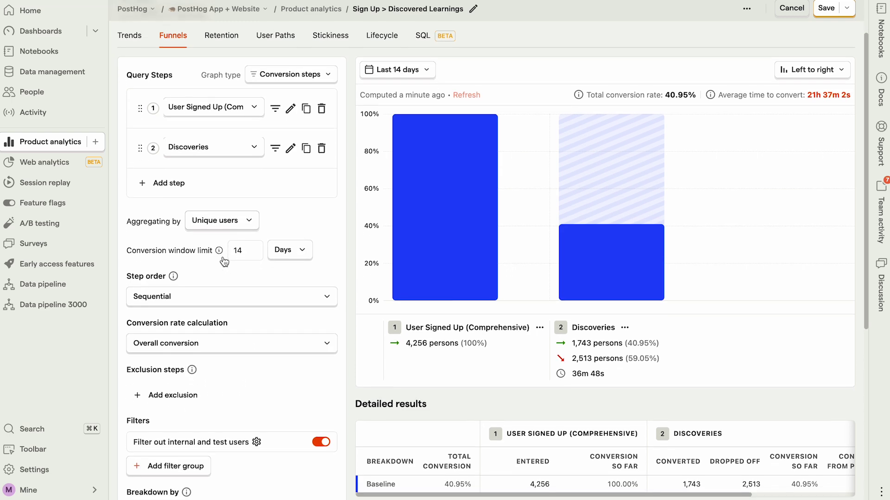
scroll(224, 261, "down", 2)
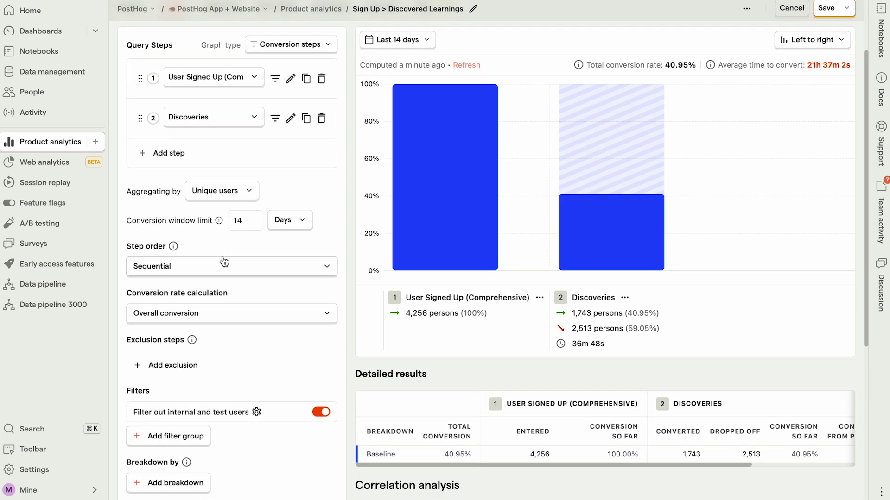
mouse_move(611, 209)
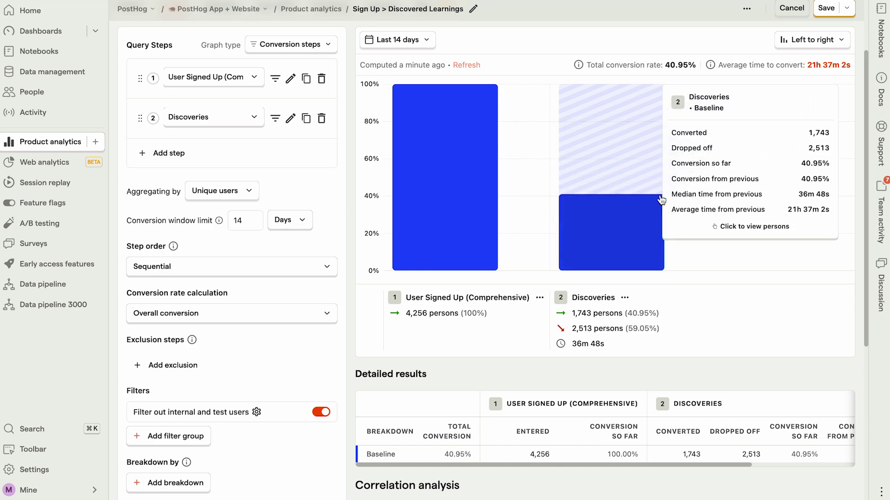
mouse_move(611, 191)
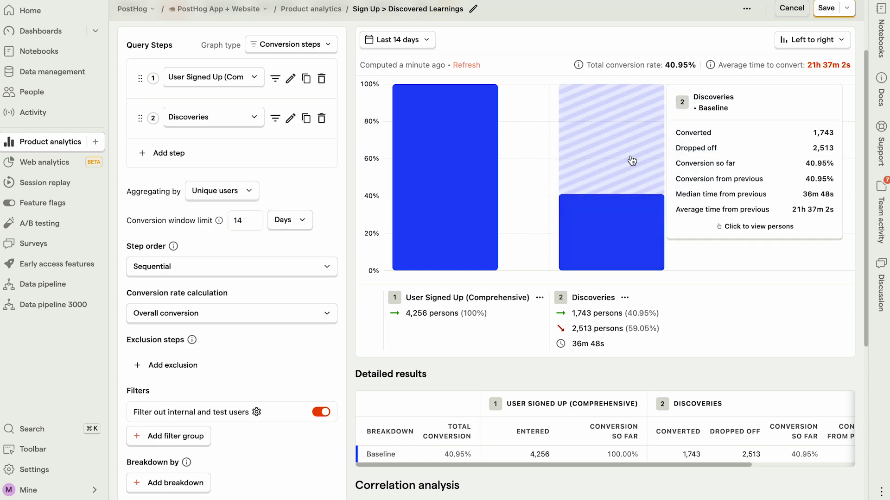
scroll(289, 306, "down", 1)
scroll(288, 306, "down", 1)
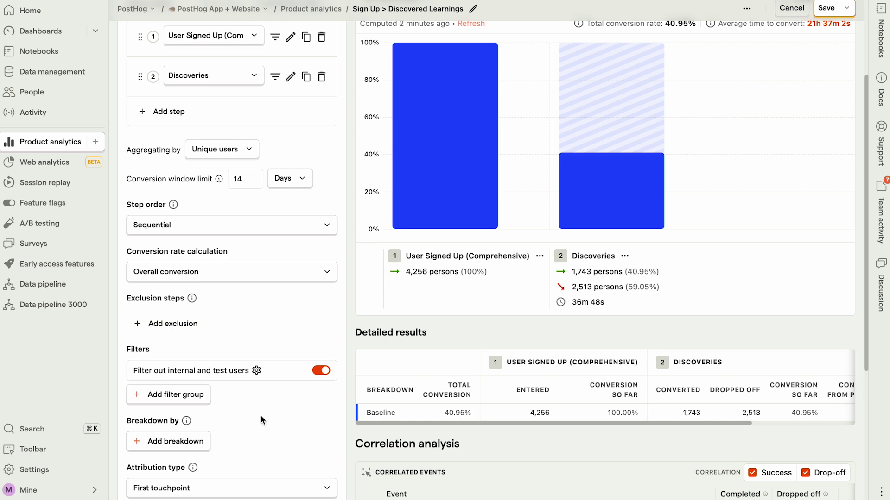
scroll(261, 415, "down", 2)
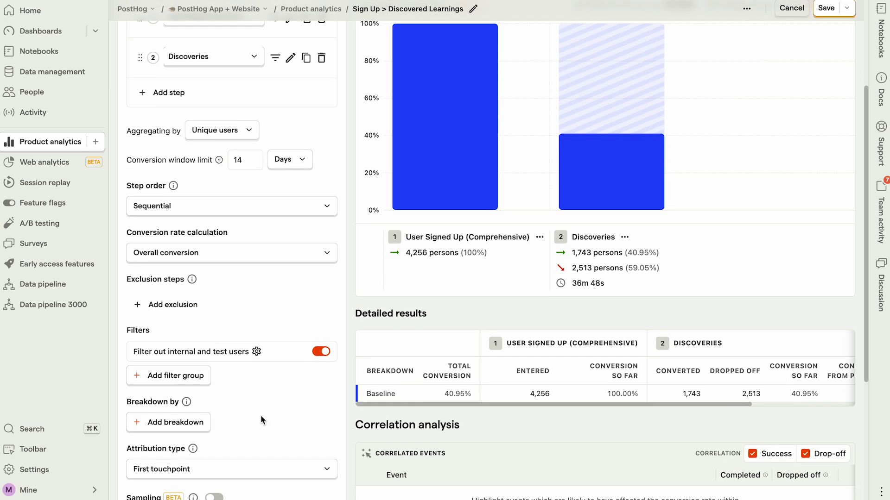
scroll(261, 415, "up", 1)
scroll(261, 415, "up", 4)
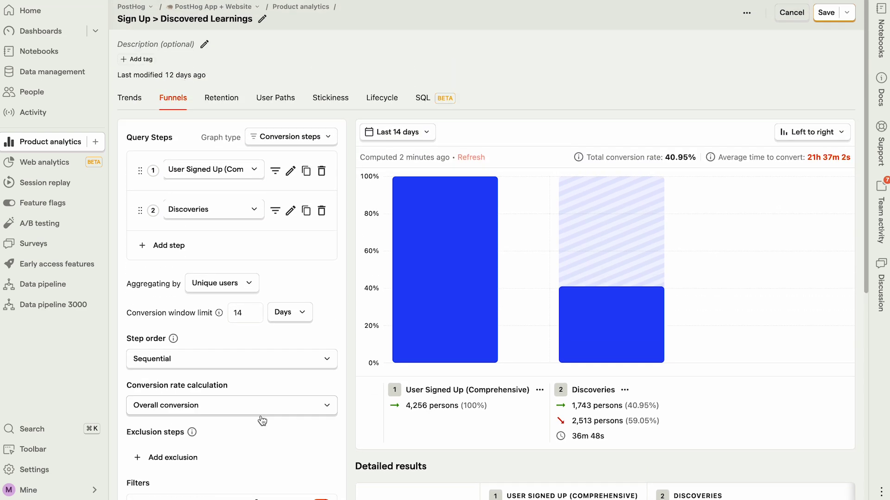
left_click(293, 146)
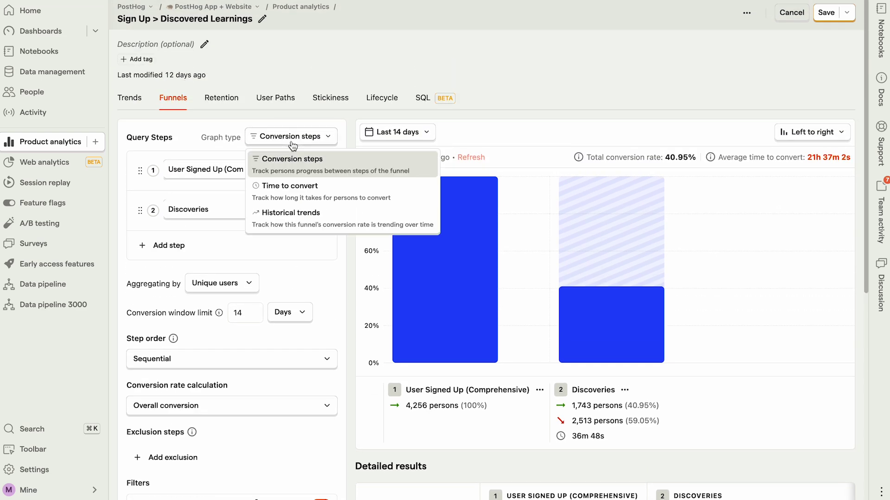
left_click(299, 197)
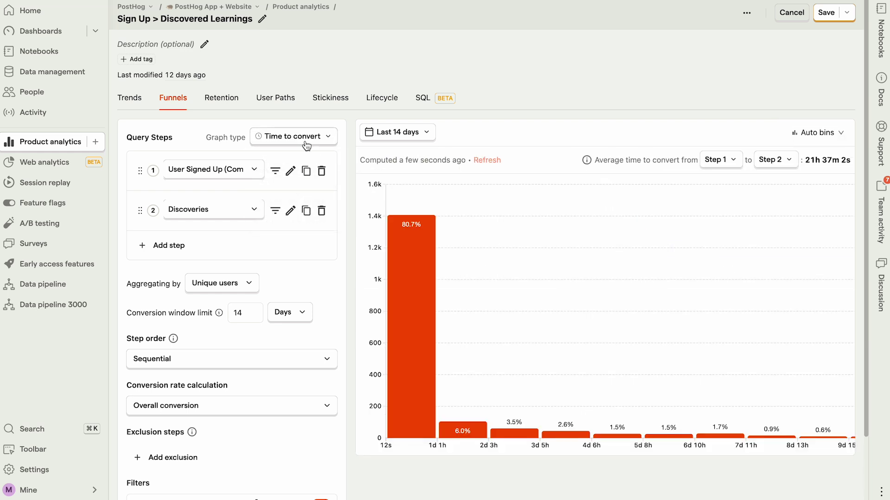
left_click(306, 145)
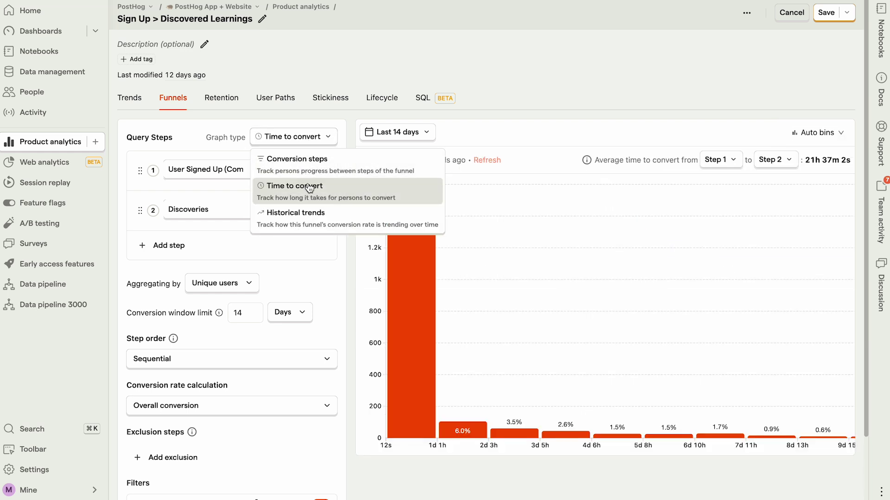
left_click(309, 212)
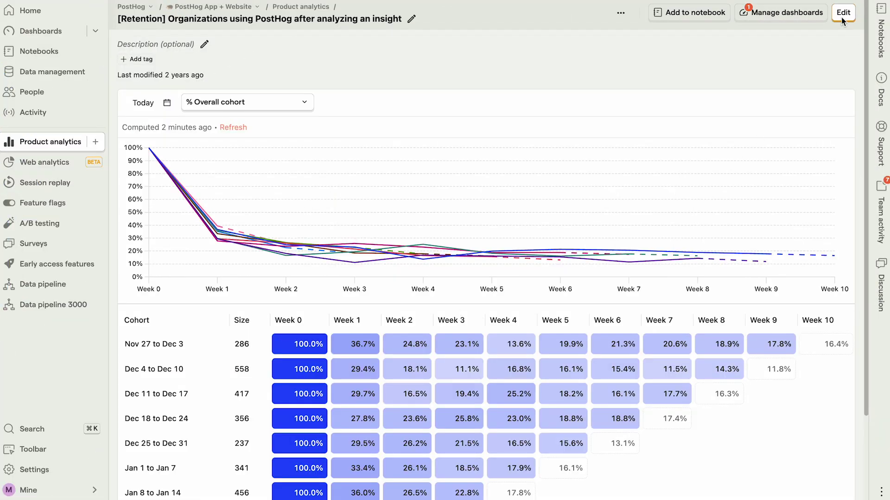
Edit the organizations retention insight and view the people in the Dec 4–Dec 10 cohort.
left_click(841, 17)
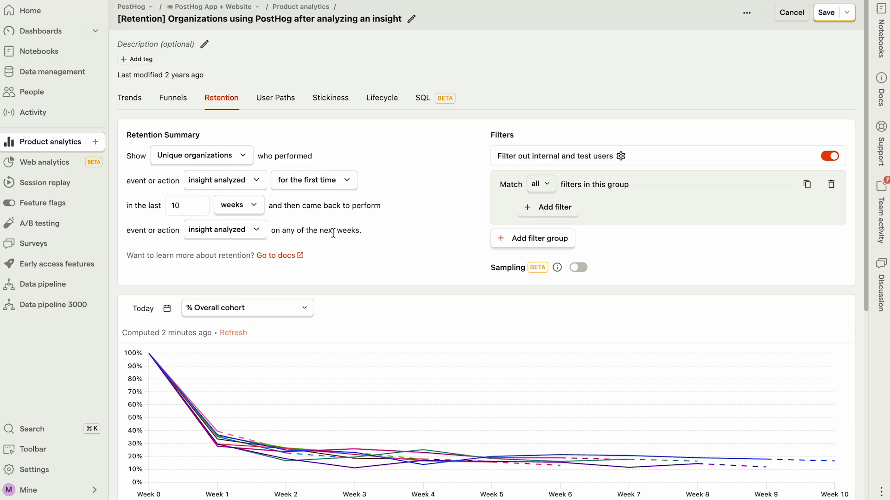
scroll(349, 234, "down", 1)
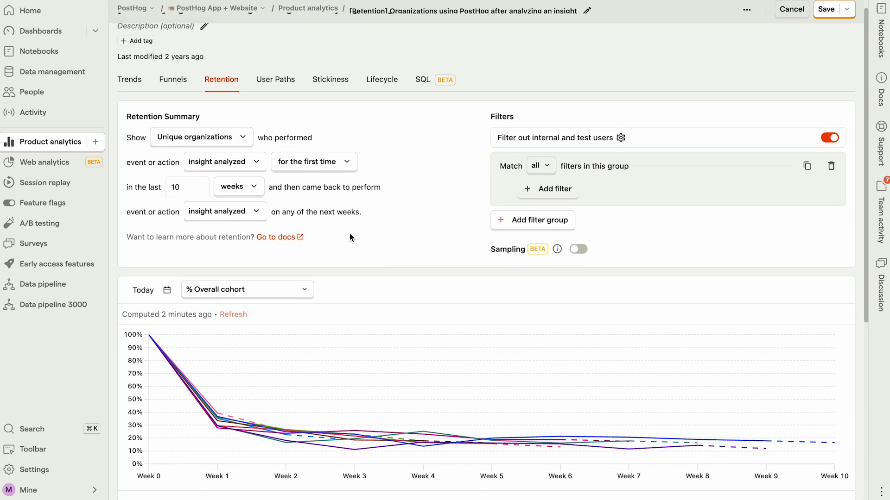
scroll(349, 233, "down", 1)
scroll(348, 233, "down", 2)
scroll(349, 234, "down", 1)
scroll(350, 234, "down", 2)
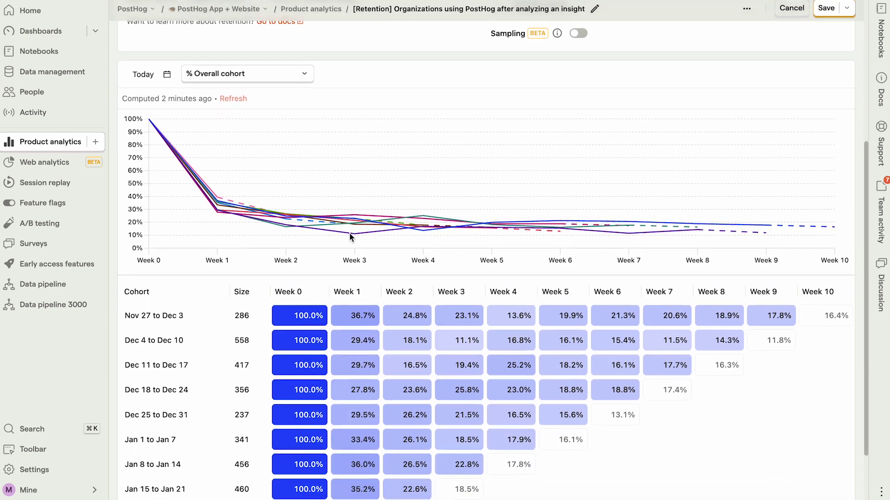
scroll(349, 233, "down", 1)
scroll(350, 234, "down", 1)
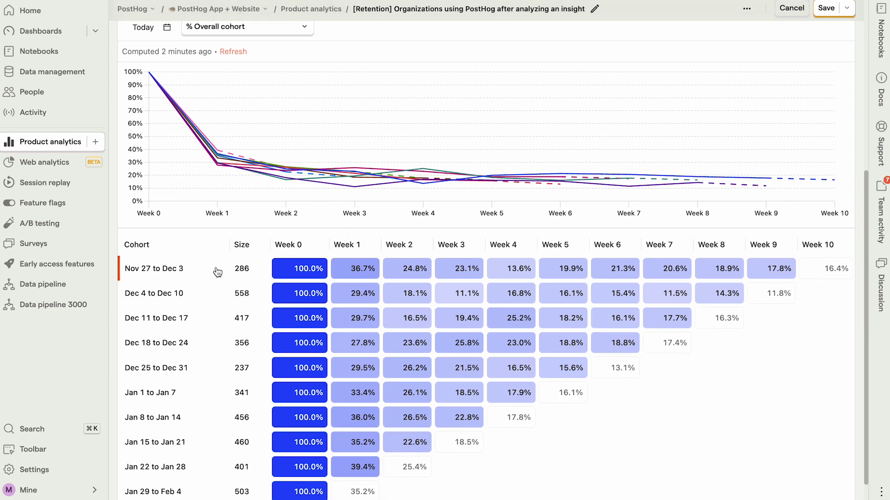
scroll(217, 273, "down", 1)
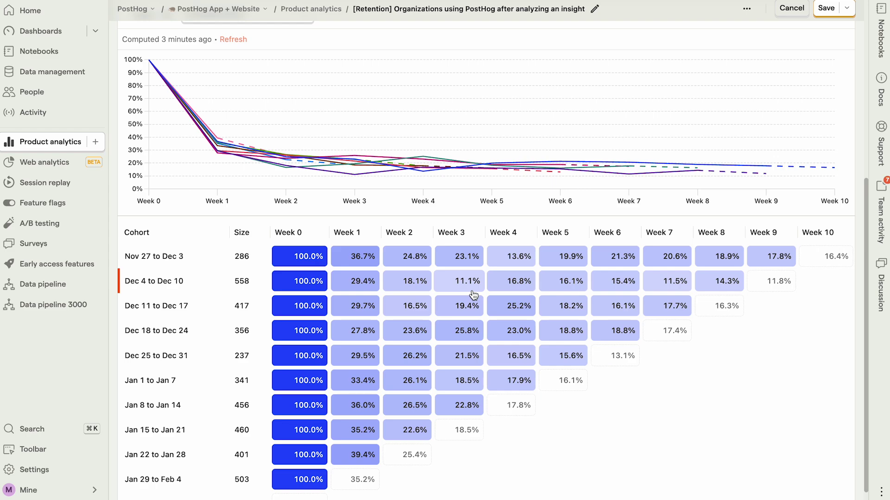
left_click(466, 280)
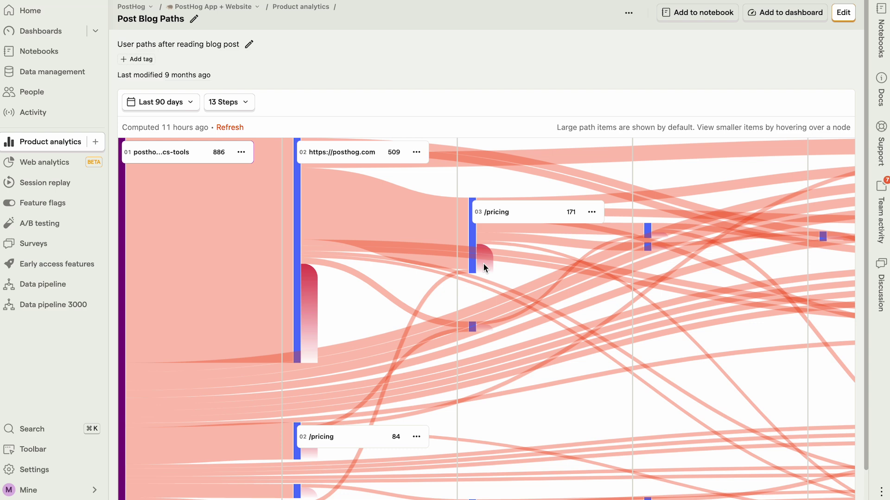
Edit Post Blog Paths to review its Starts at and Ends at settings.
left_click(843, 13)
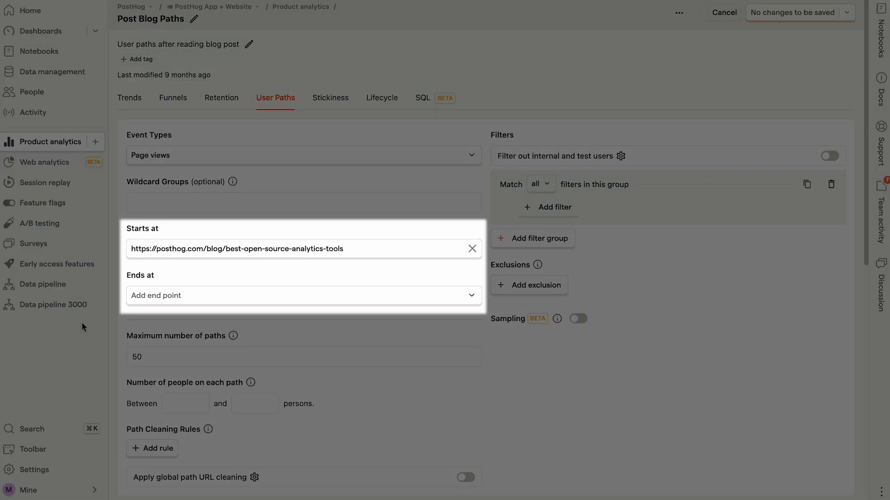
scroll(275, 302, "down", 1)
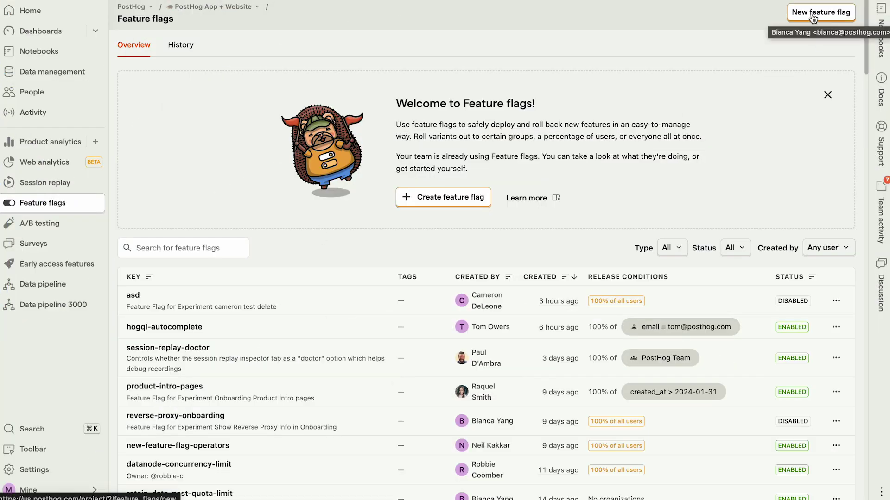
type("beta")
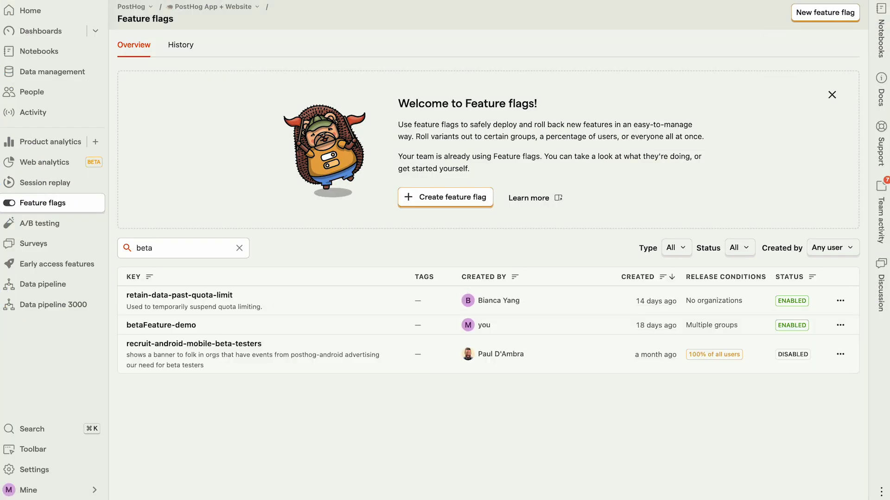
Open the betaFeature-demo flag from the 'beta' search results.
left_click(162, 328)
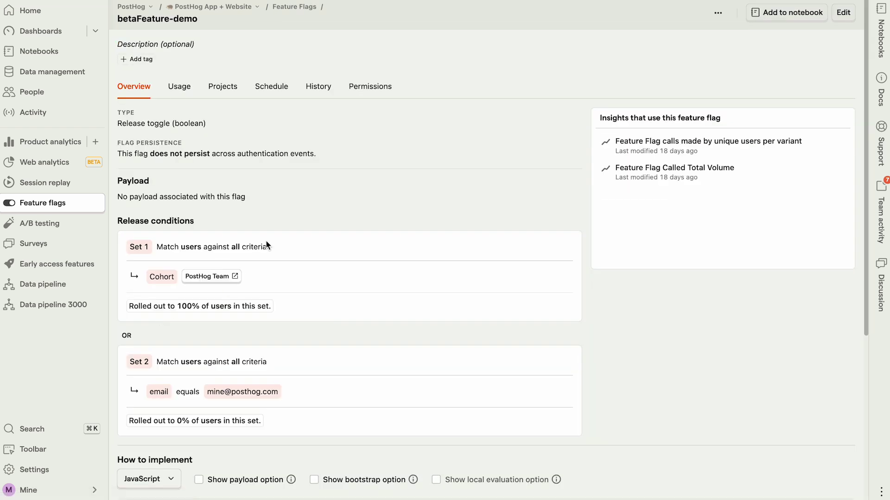
Edit betaFeature-demo, review its release conditions and implementation code, then save it.
left_click(843, 14)
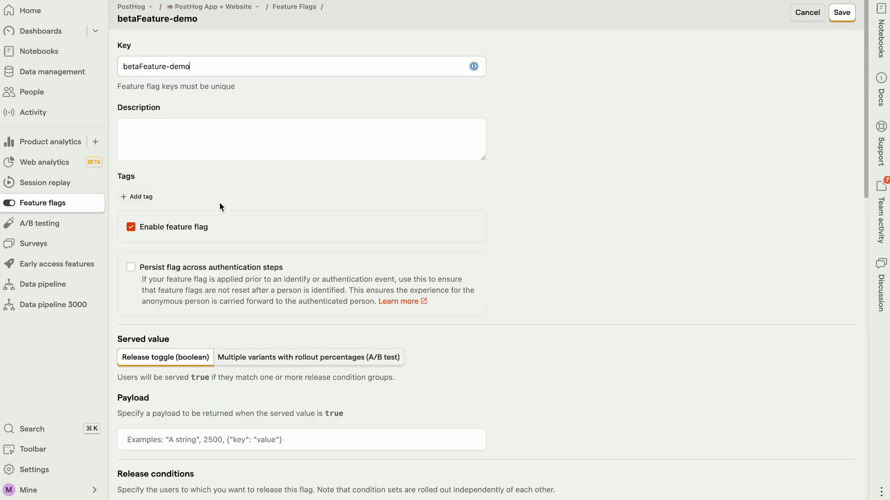
scroll(231, 234, "down", 2)
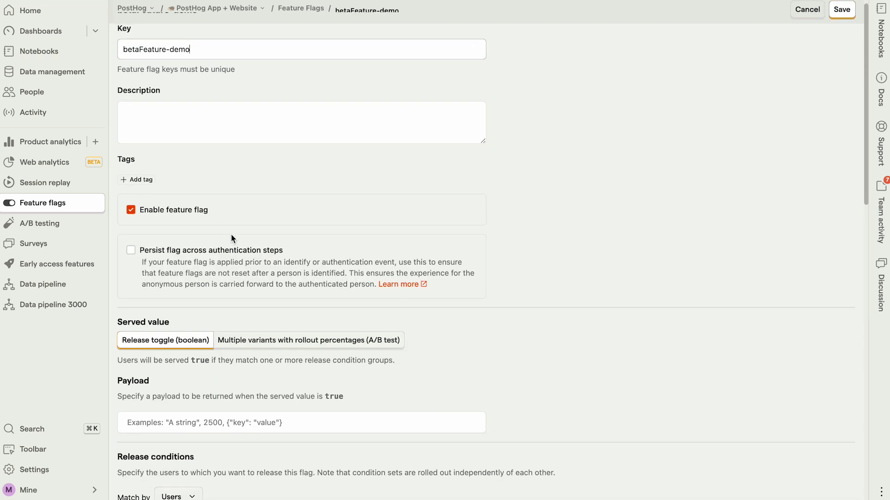
scroll(231, 235, "down", 1)
scroll(231, 234, "down", 3)
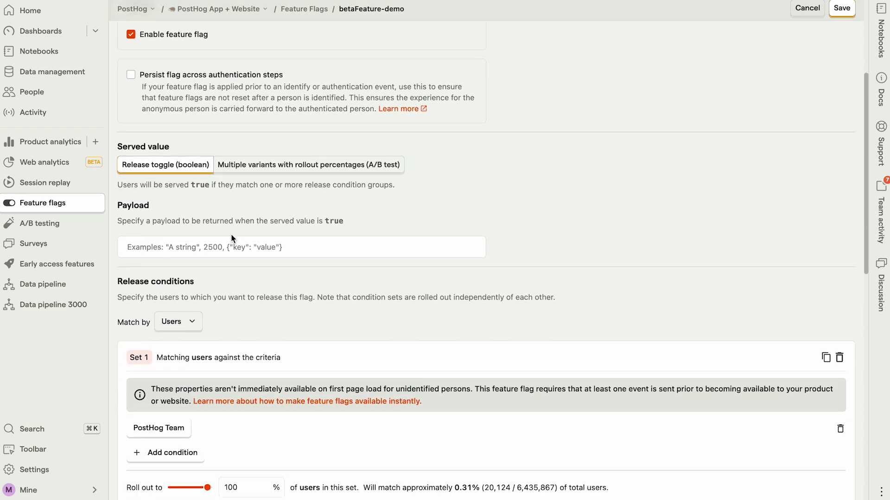
scroll(231, 234, "down", 2)
scroll(231, 234, "down", 2)
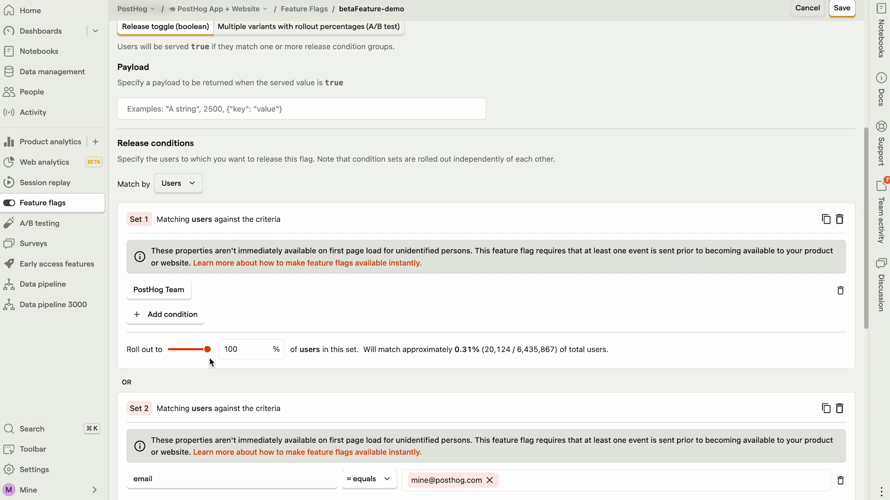
scroll(209, 358, "down", 1)
scroll(209, 357, "down", 1)
scroll(210, 358, "down", 2)
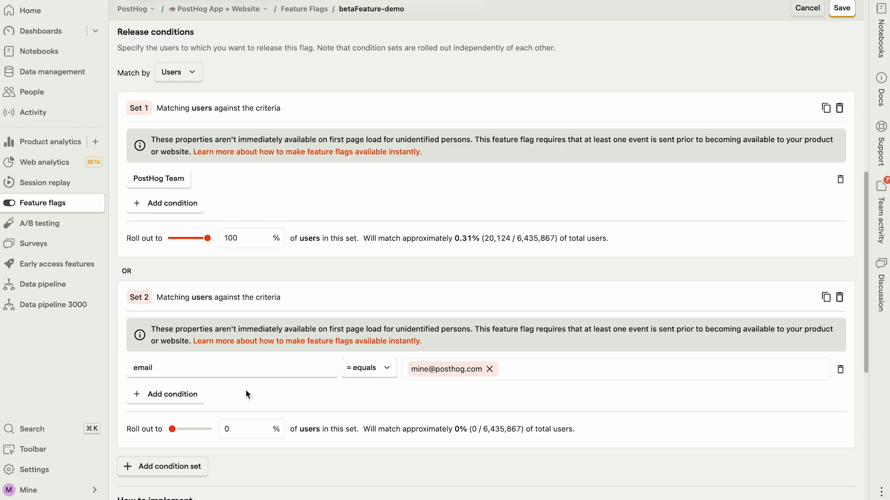
scroll(241, 404, "down", 1)
scroll(241, 405, "down", 1)
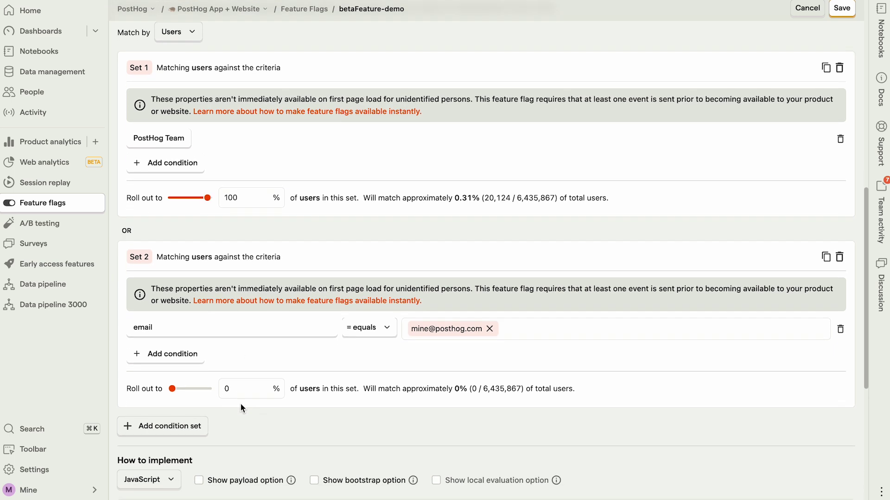
scroll(242, 404, "down", 1)
scroll(241, 405, "down", 1)
scroll(239, 407, "down", 1)
scroll(240, 408, "down", 1)
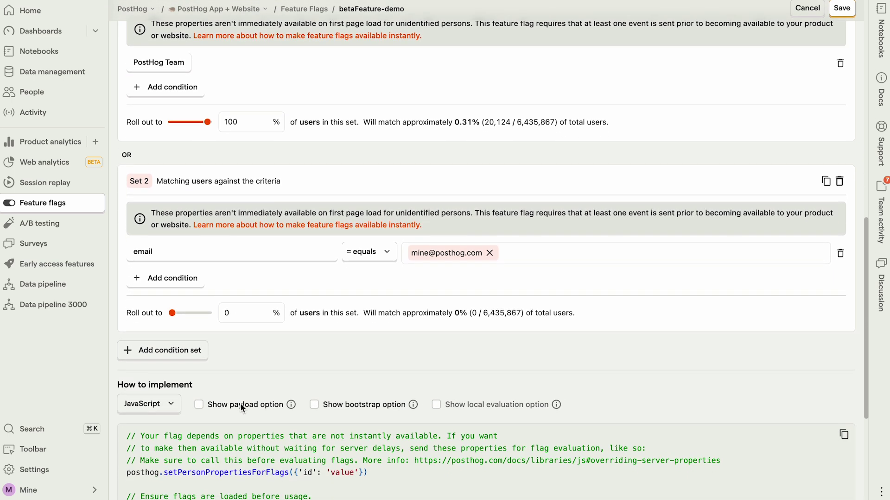
scroll(240, 407, "down", 5)
scroll(240, 407, "down", 1)
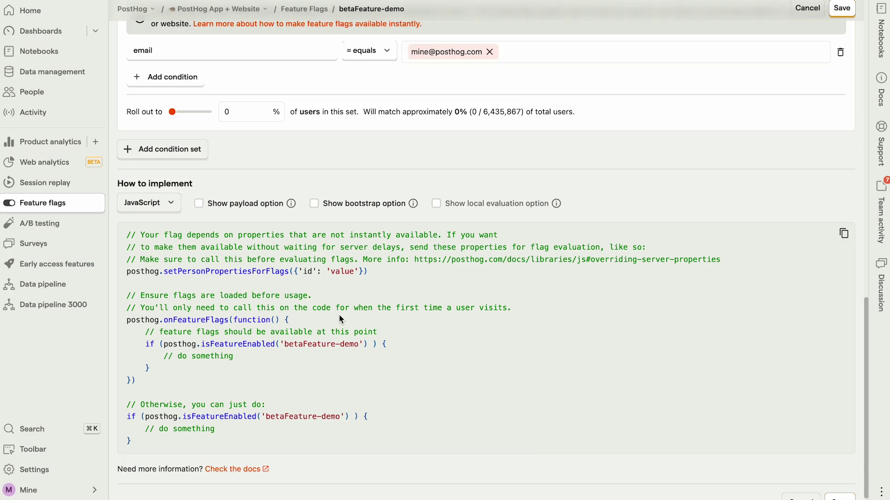
scroll(674, 336, "up", 2)
scroll(675, 336, "up", 3)
left_click(841, 8)
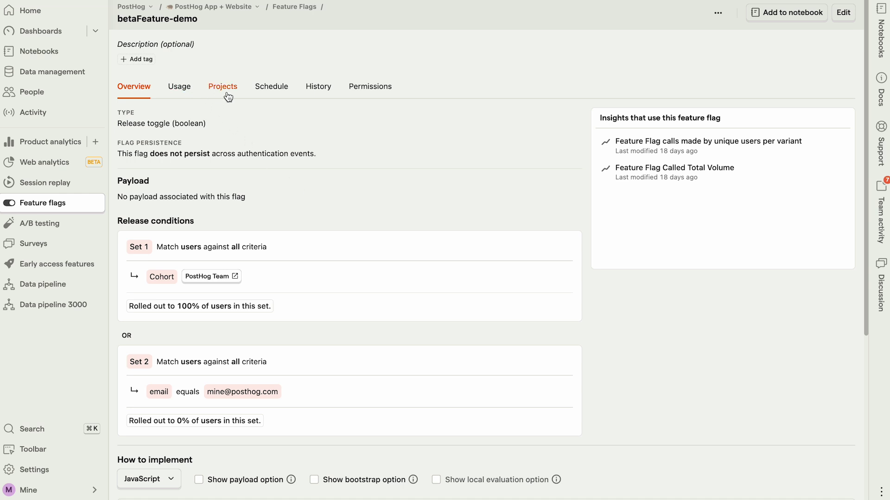
Check the Schedule tab's date picker without choosing a date, then view the Permissions tab.
left_click(272, 89)
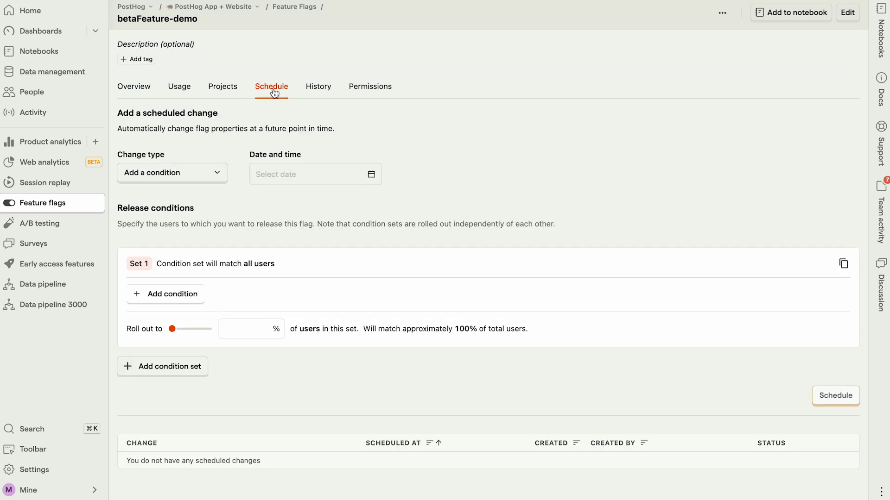
left_click(216, 172)
left_click(283, 174)
left_click(440, 146)
left_click(384, 89)
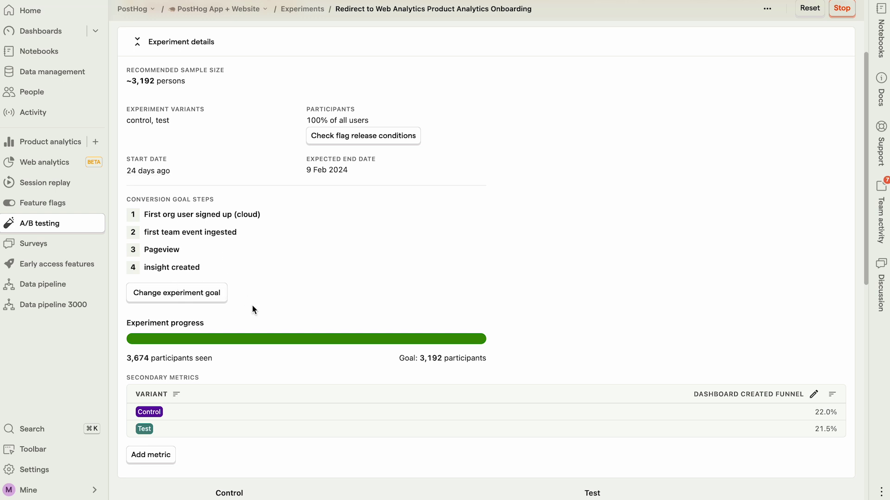
scroll(251, 305, "down", 1)
scroll(251, 304, "down", 3)
scroll(252, 304, "down", 2)
scroll(253, 305, "down", 1)
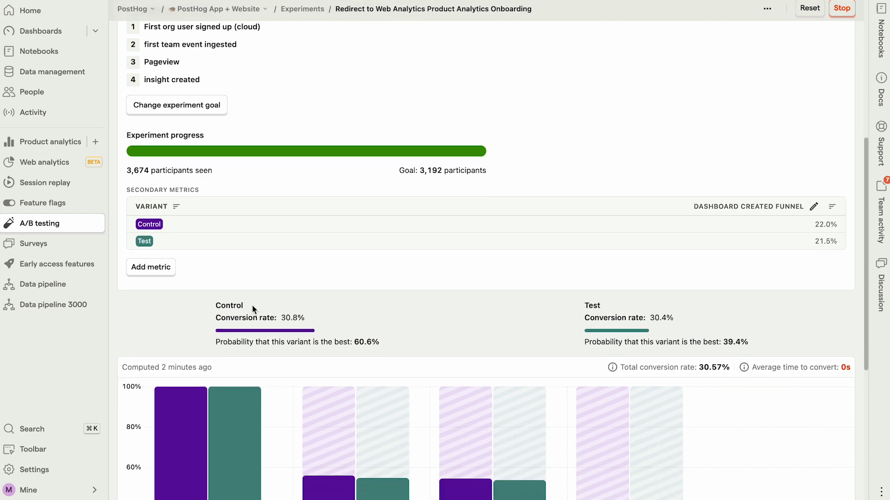
scroll(252, 305, "down", 2)
scroll(253, 306, "down", 1)
scroll(252, 305, "down", 1)
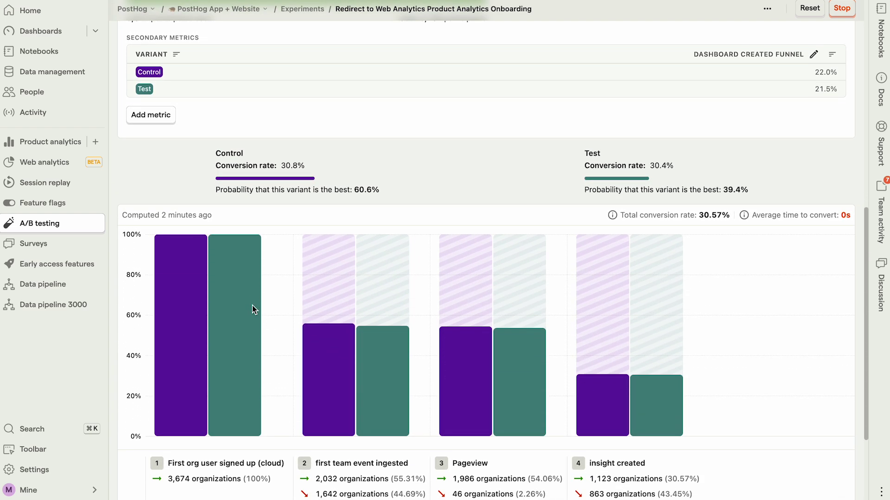
scroll(252, 305, "down", 1)
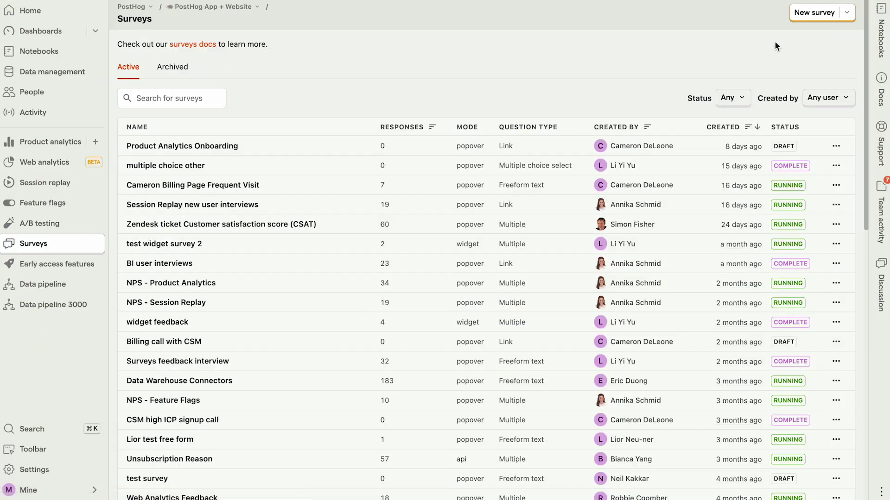
Browse the new-survey templates, return to Surveys, and start searching surveys by name.
left_click(811, 15)
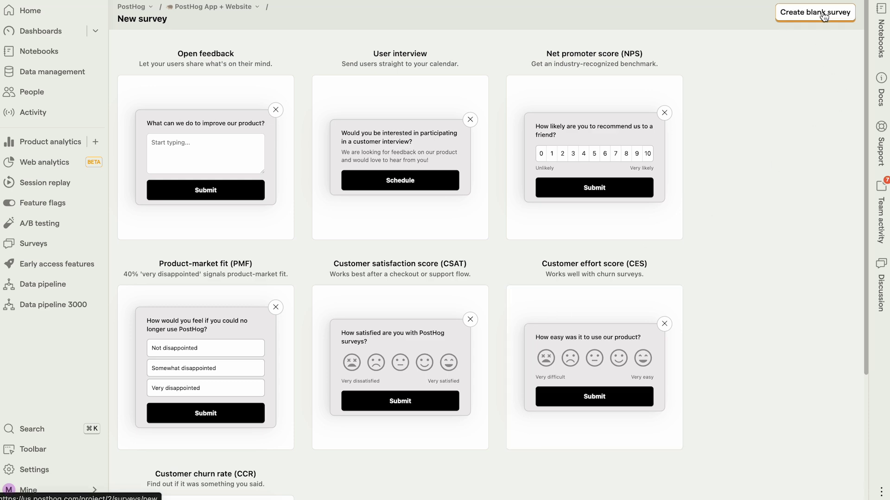
left_click(58, 245)
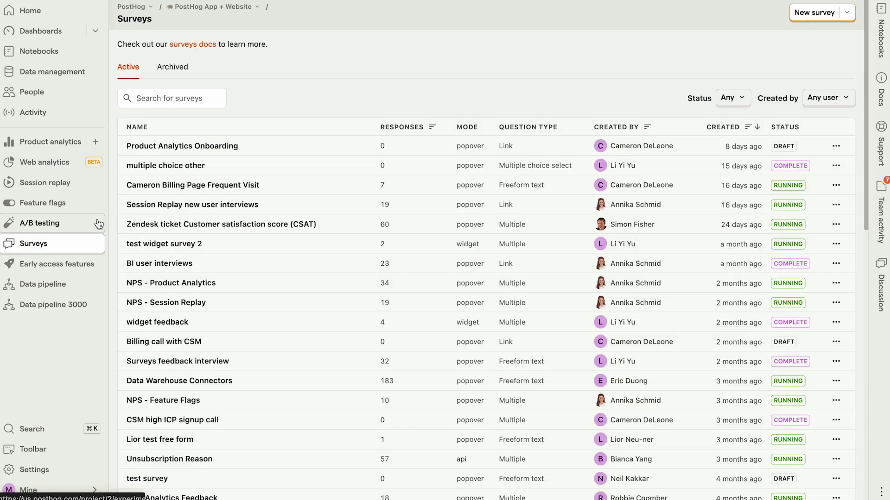
left_click(191, 99)
type("pi")
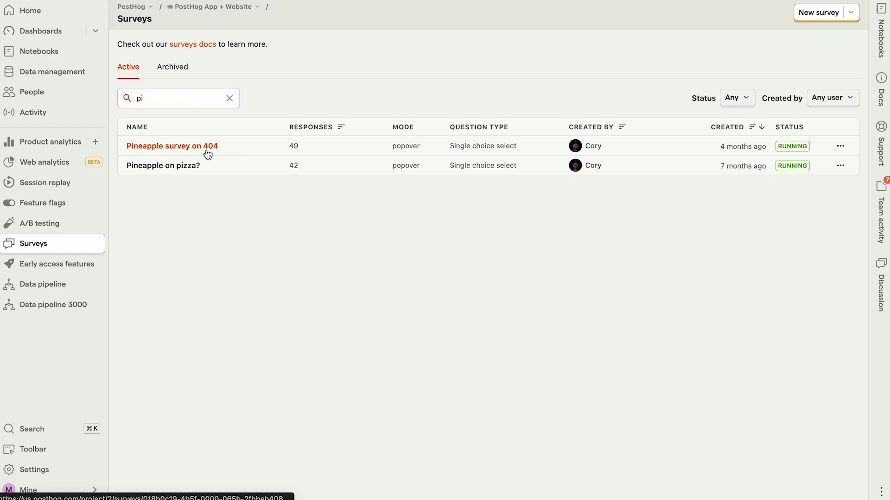
Open the 'Pineapple survey on 404' results to review its 51 Yes/No responses.
left_click(207, 148)
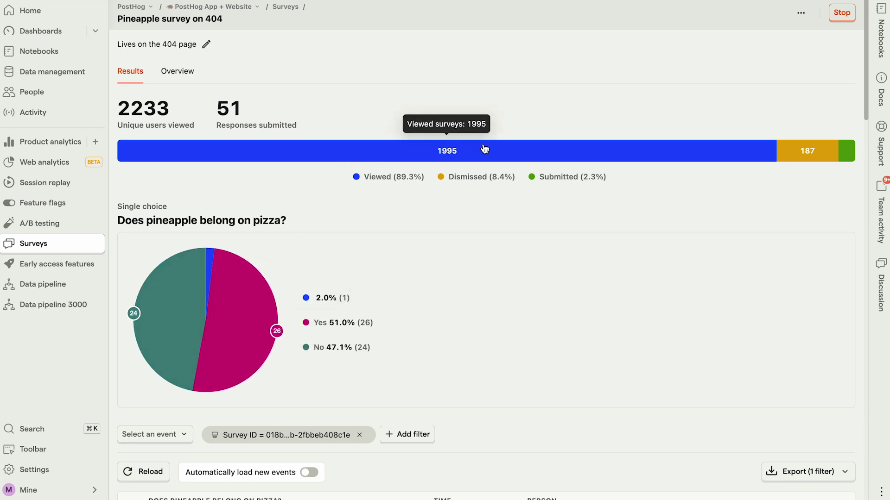
mouse_move(847, 151)
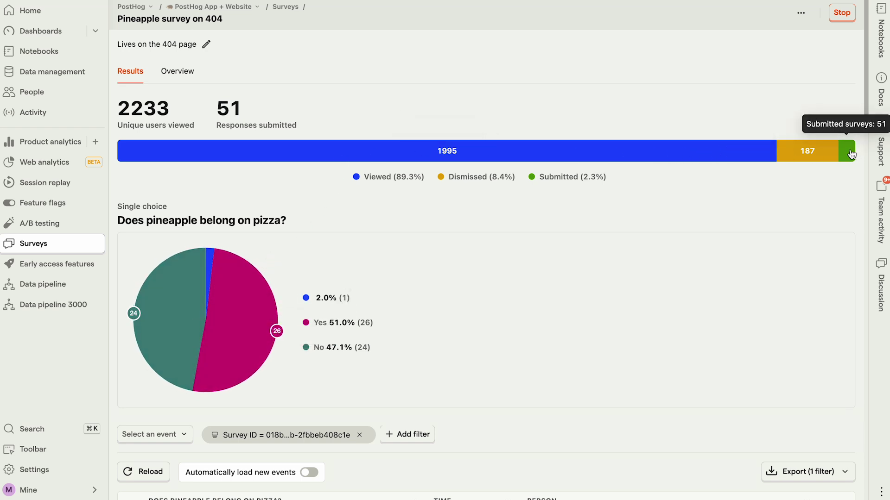
scroll(558, 366, "down", 3)
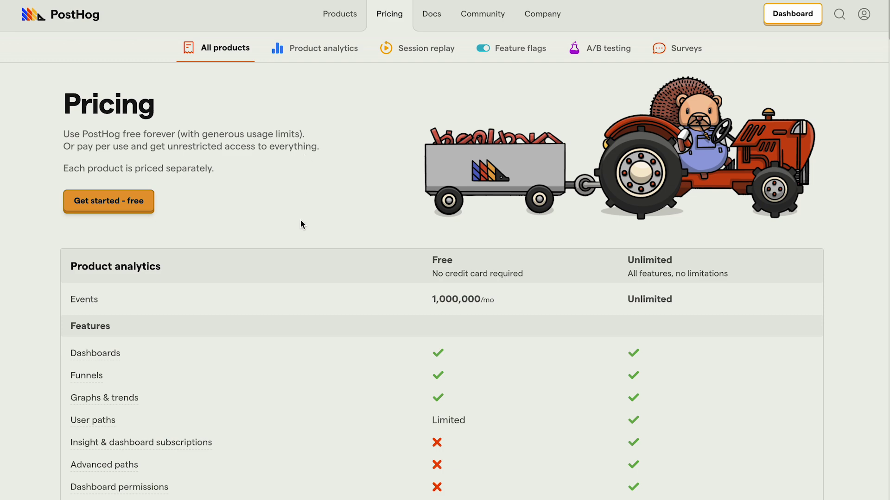
scroll(300, 224, "down", 2)
scroll(300, 224, "down", 5)
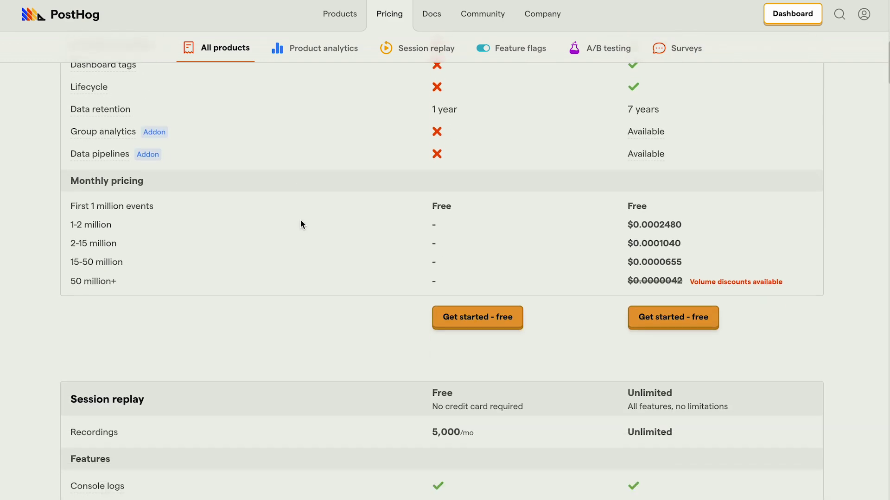
scroll(300, 224, "down", 10)
scroll(300, 224, "down", 8)
scroll(301, 223, "down", 8)
scroll(300, 224, "down", 1)
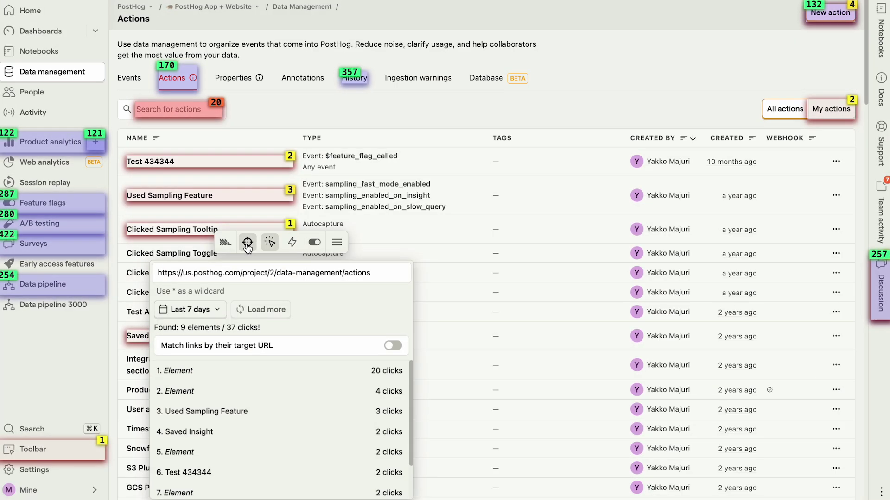
Open the toolbar's feature flag override list over the Actions page.
left_click(314, 242)
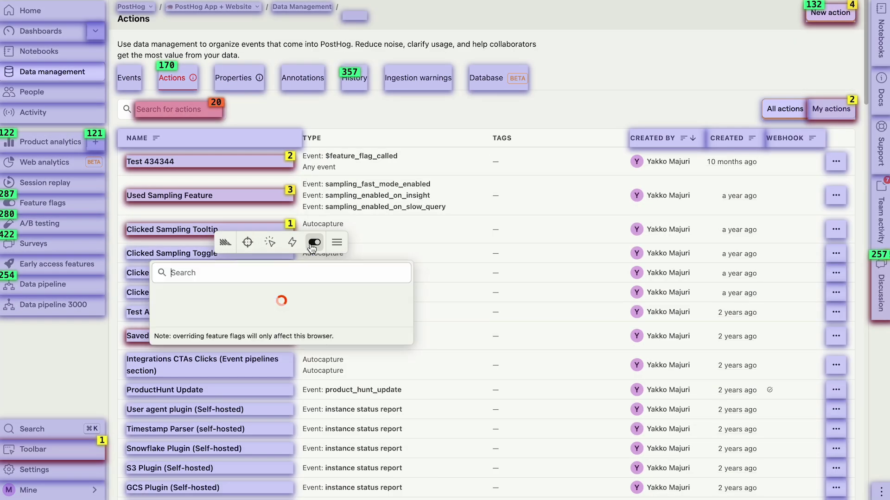